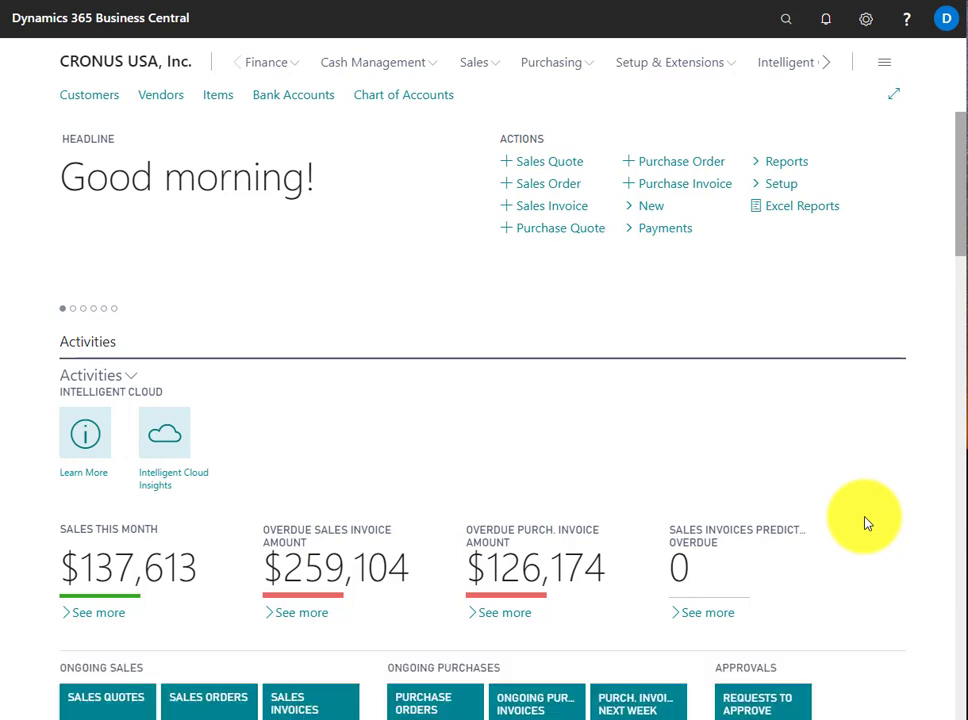
# Look through the page links under Finance, Cash Management, Sales, Purchasing and Setup & Extensions in the Business Manager Role Center
pyautogui.click(963, 214)
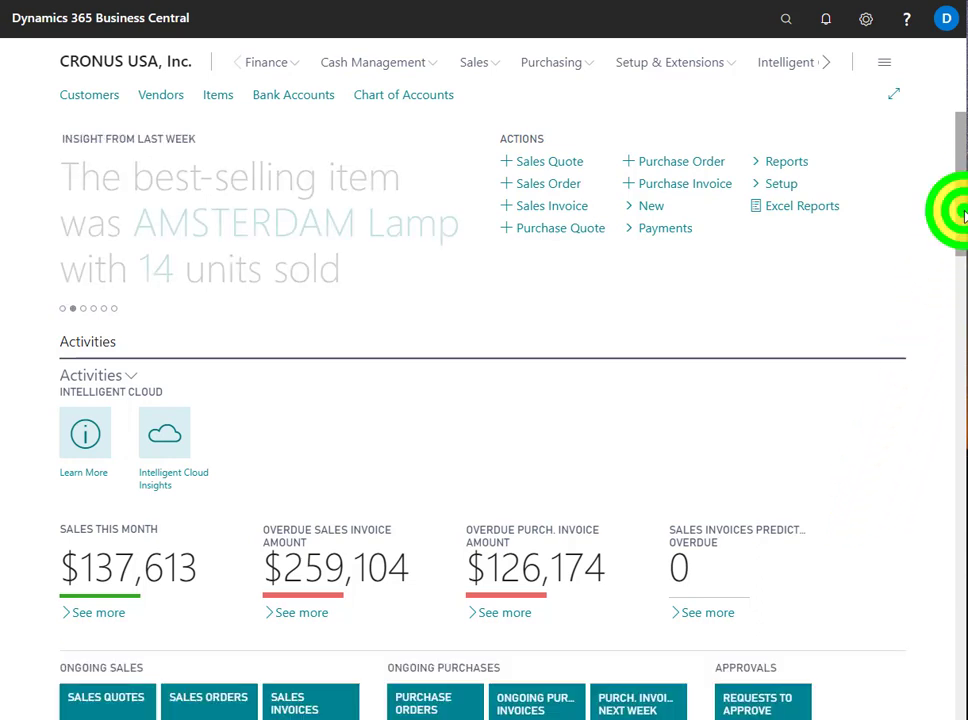
pyautogui.click(275, 66)
pyautogui.click(345, 70)
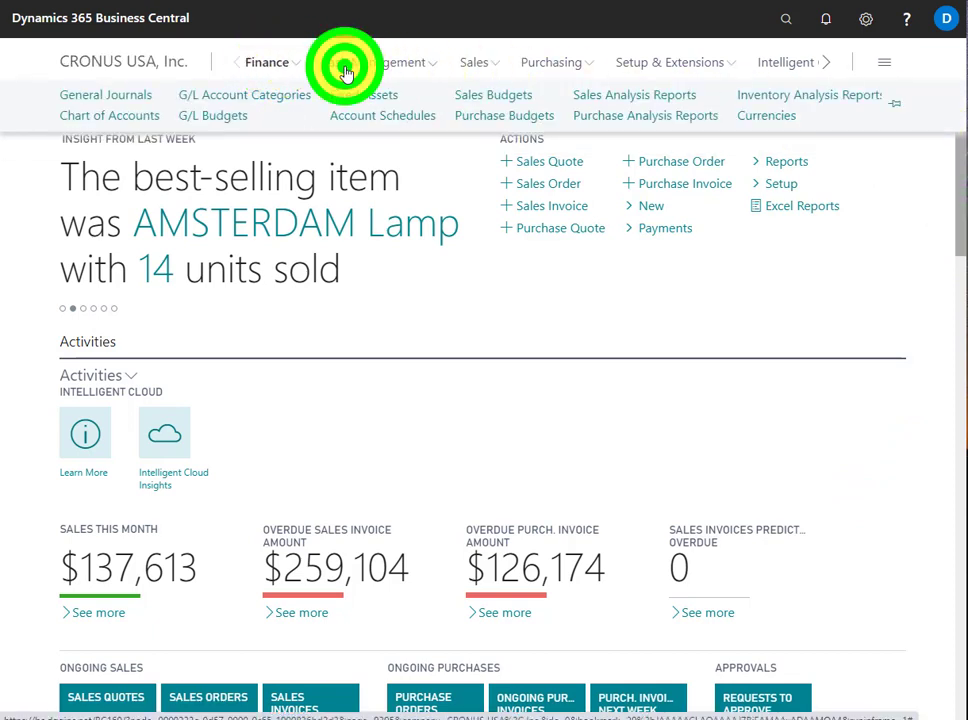
pyautogui.click(481, 66)
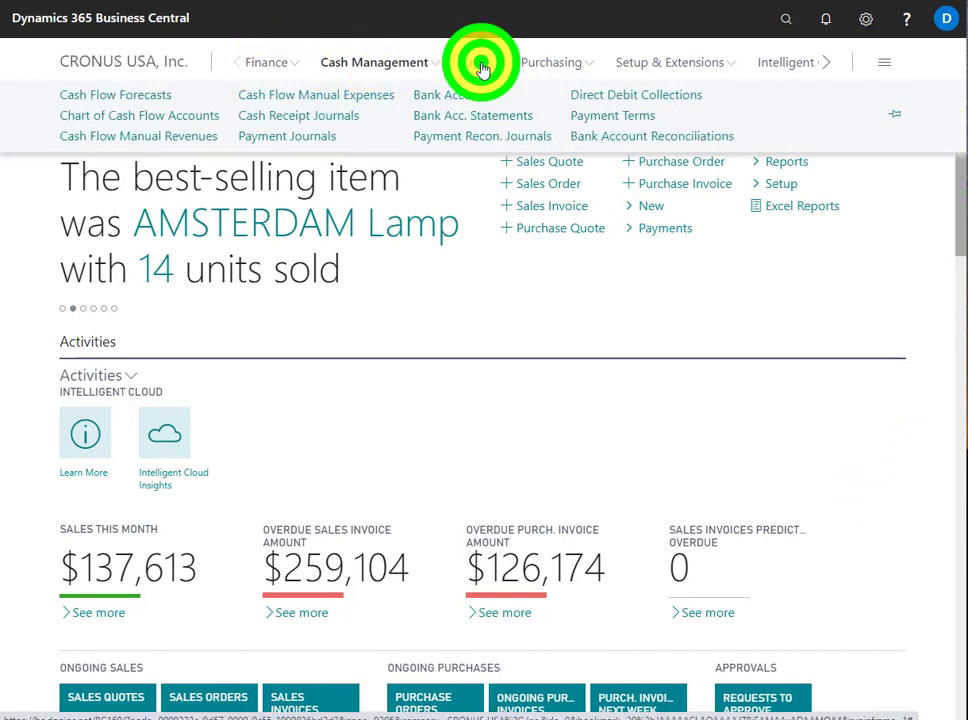
pyautogui.click(546, 67)
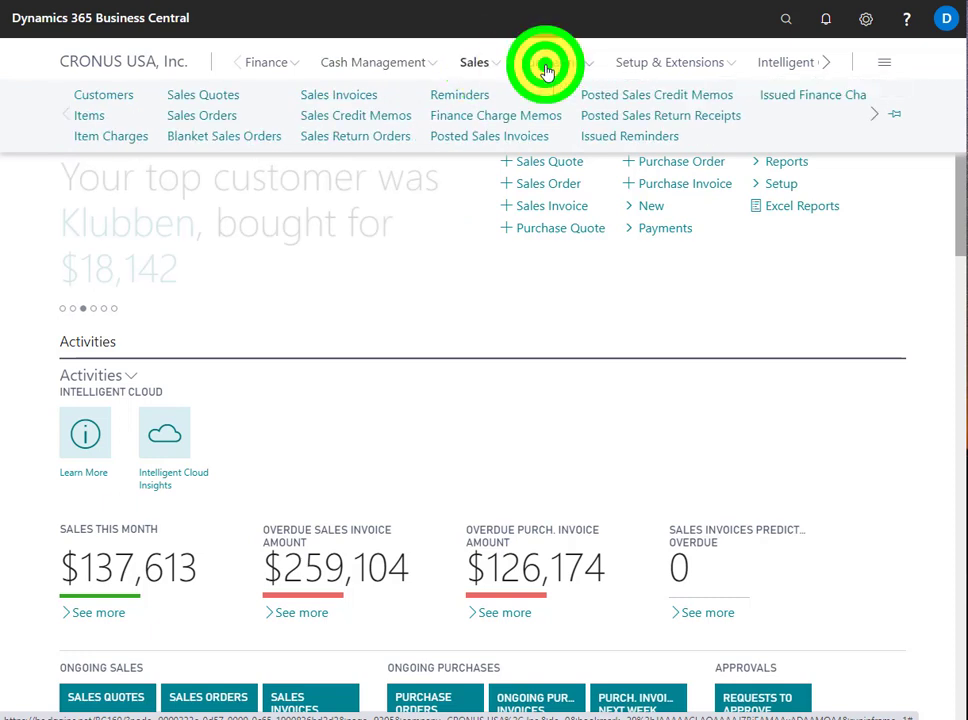
pyautogui.click(638, 66)
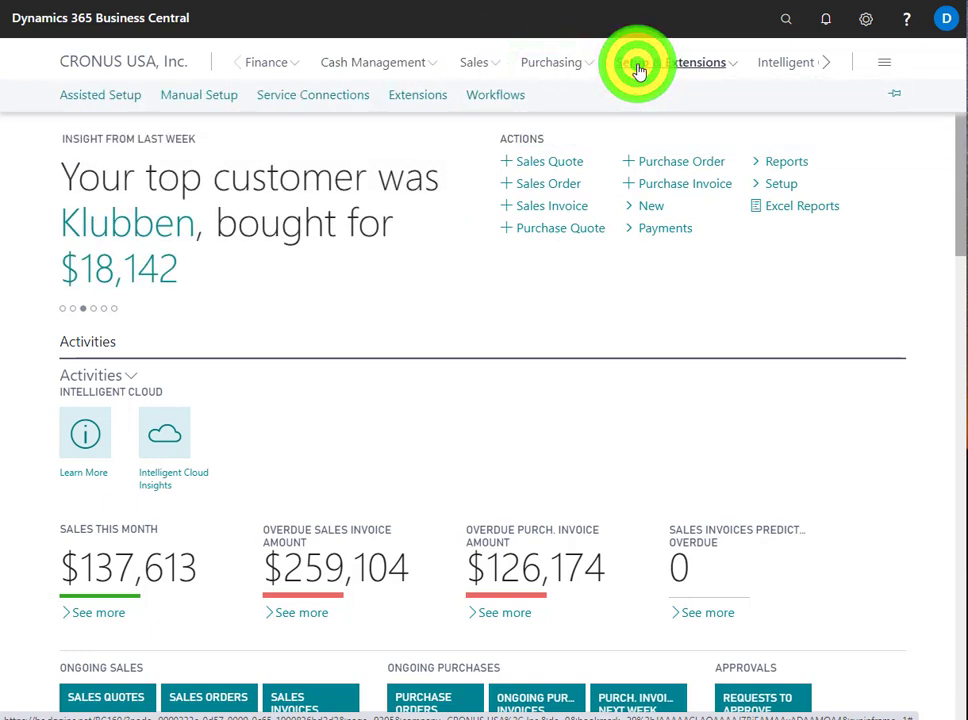
pyautogui.click(467, 256)
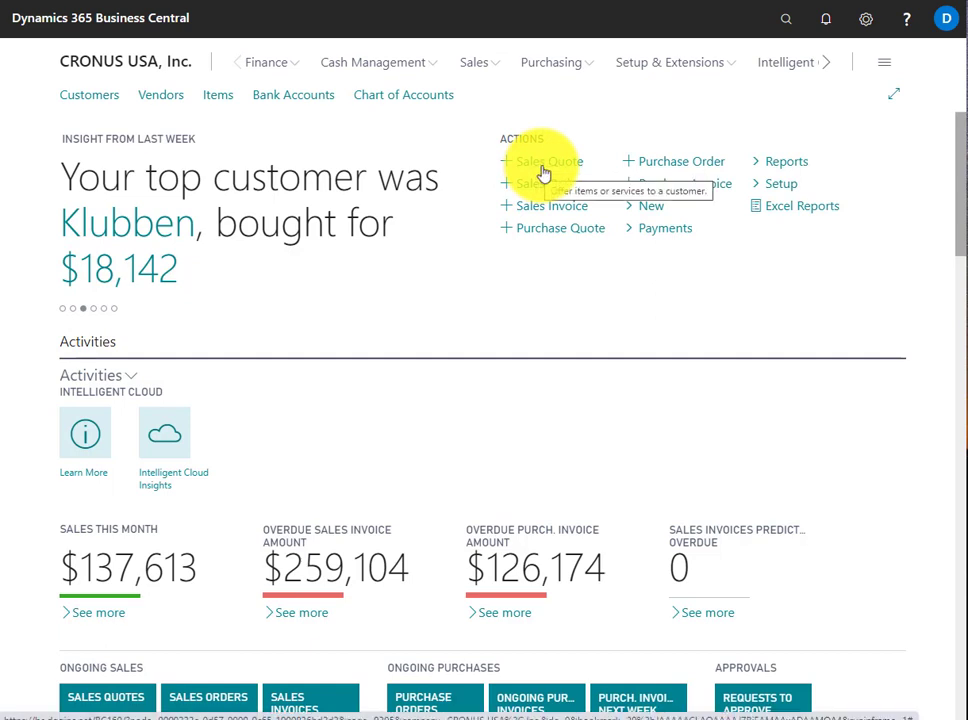
# Open a new blank sales quote from the Role Center actions and return without filling it in
pyautogui.click(546, 172)
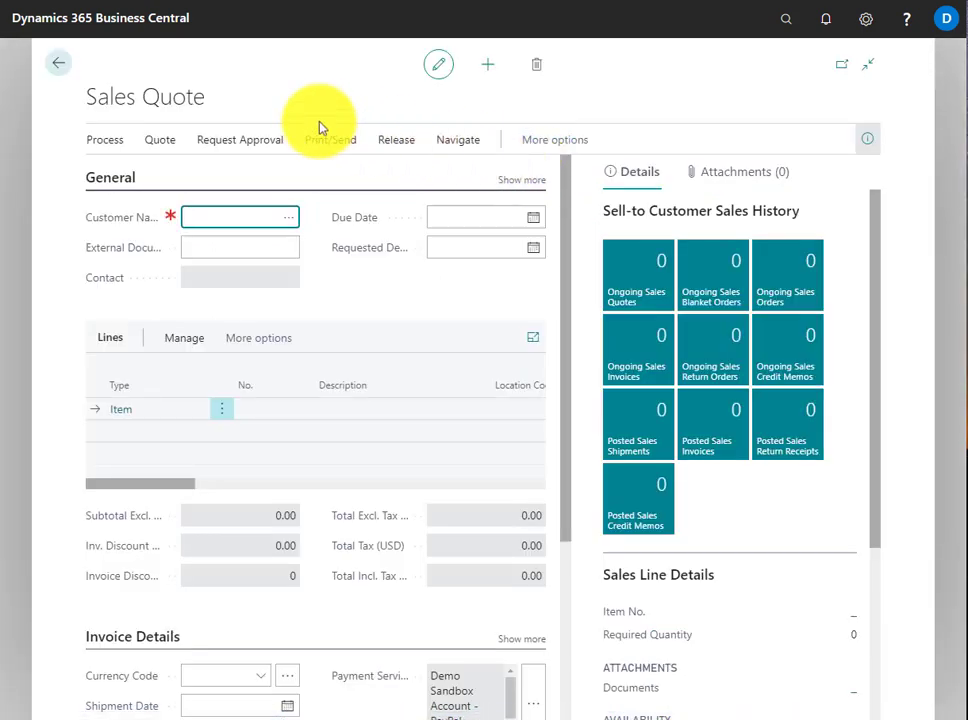
pyautogui.click(55, 68)
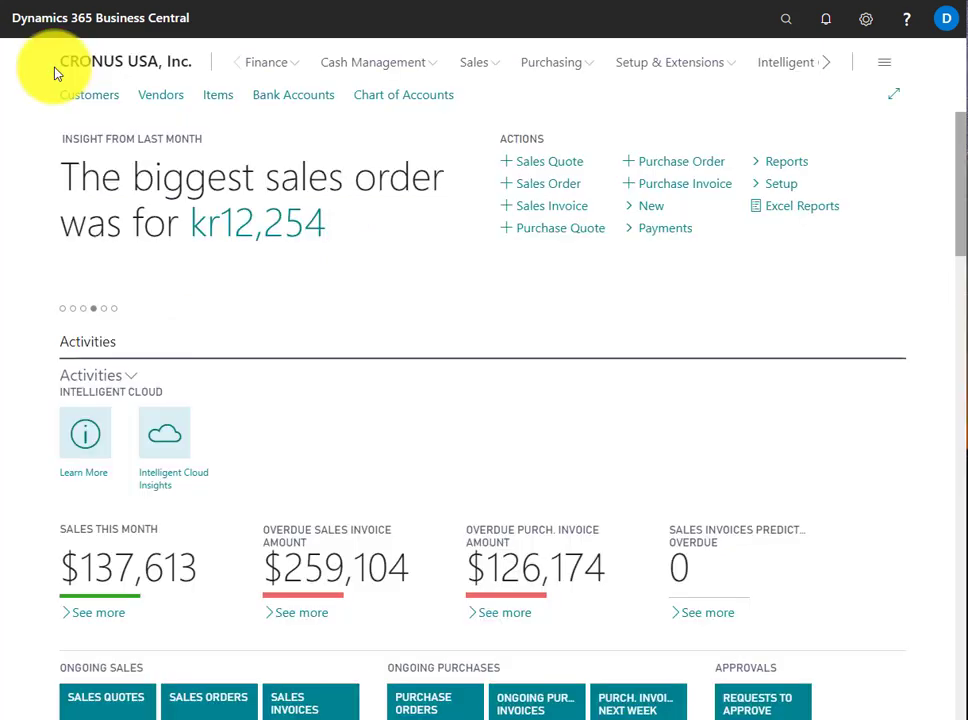
# View the Sales Orders list from the Sales area and return to the Role Center
pyautogui.click(476, 63)
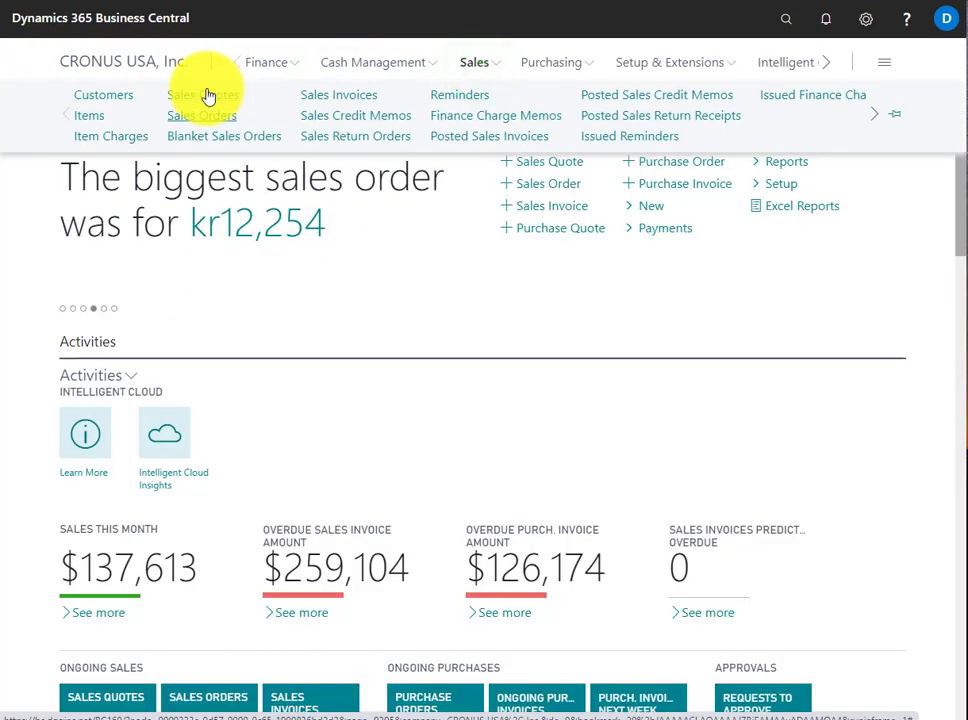
pyautogui.click(201, 117)
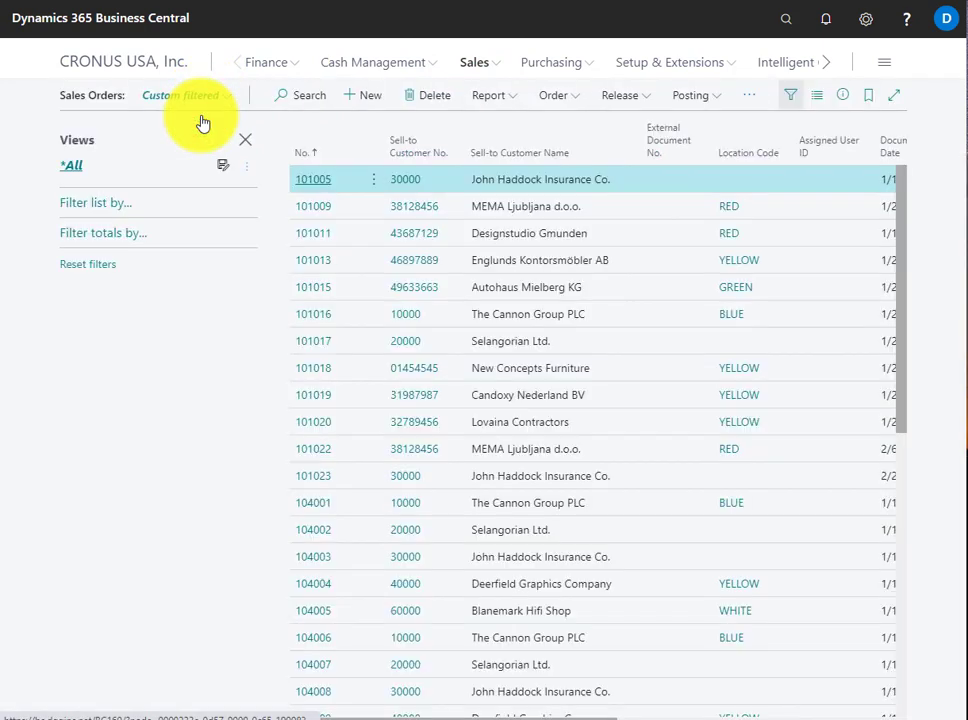
pyautogui.click(594, 431)
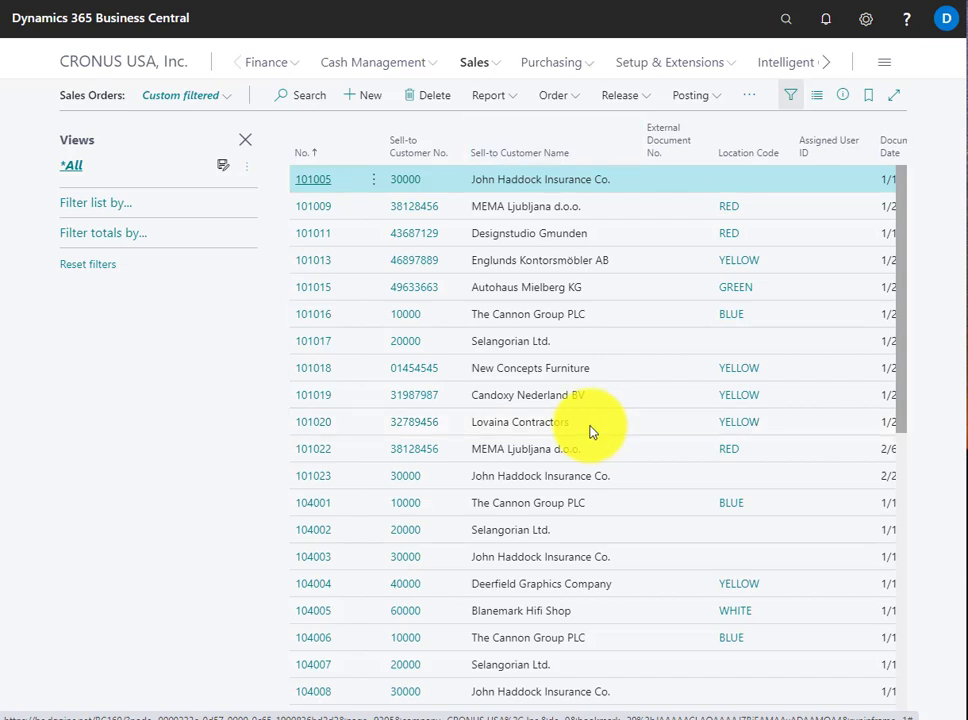
pyautogui.click(170, 65)
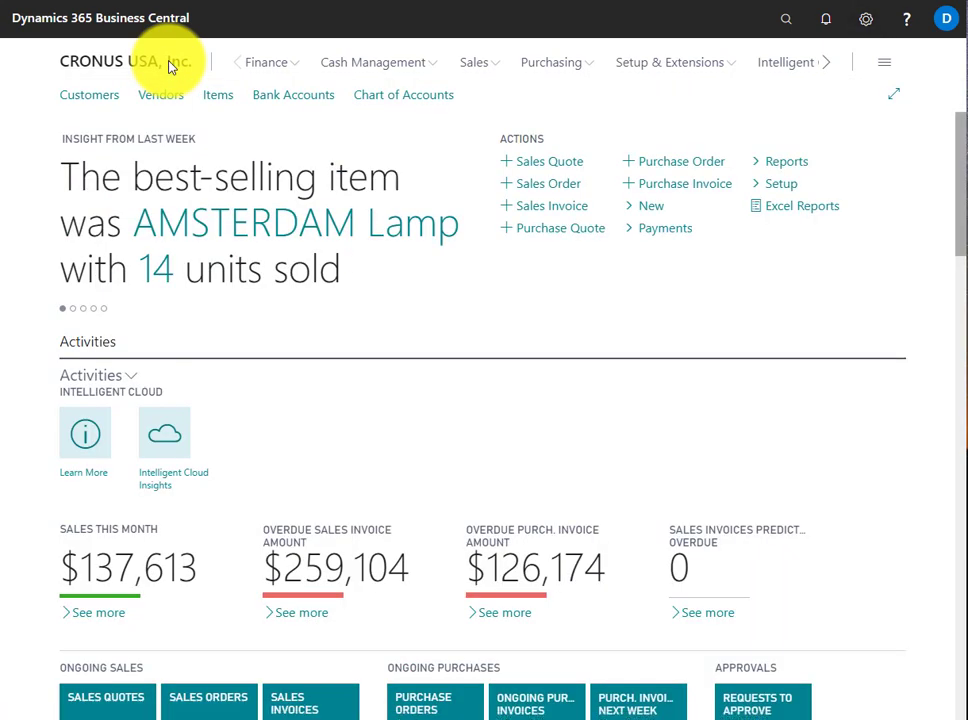
# Change the role in My Settings to Shipping and Receiving - Order-by-Order and apply it
pyautogui.click(866, 19)
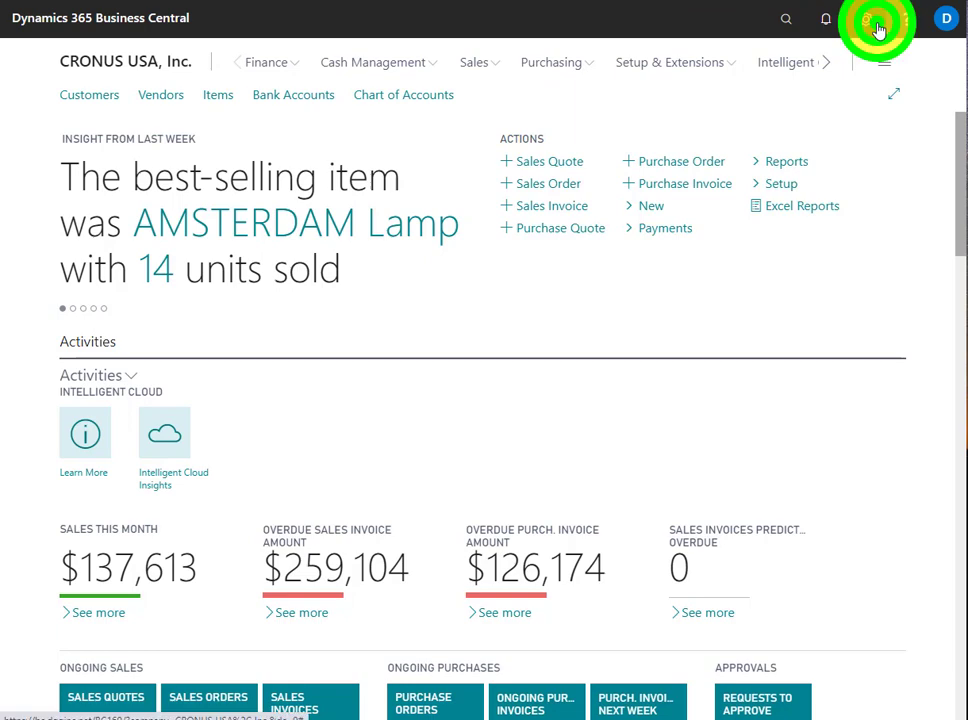
pyautogui.click(786, 112)
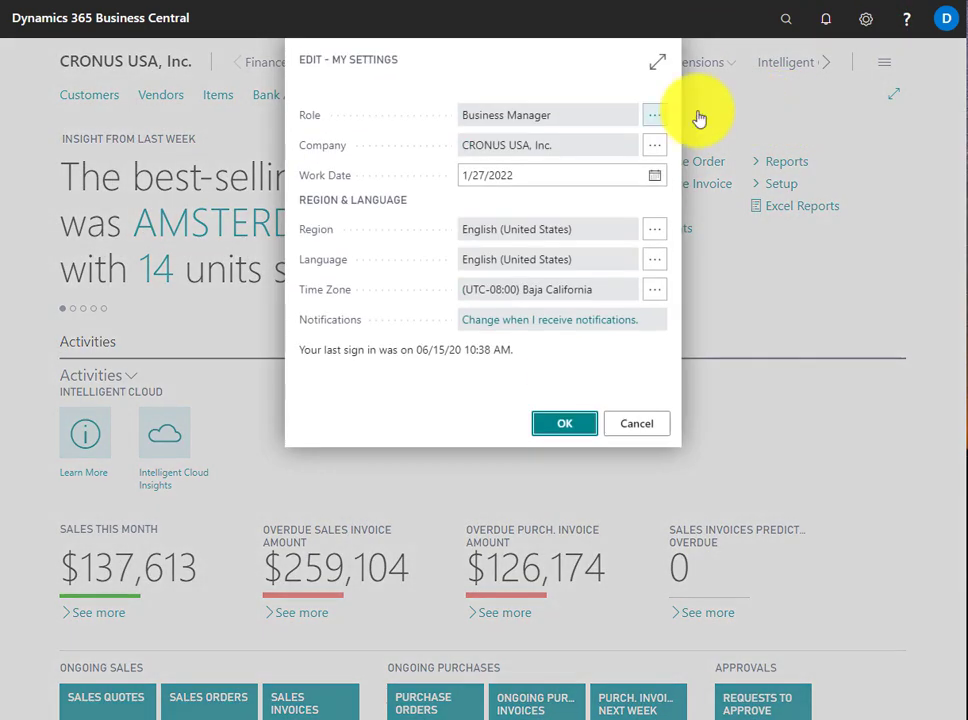
pyautogui.click(655, 117)
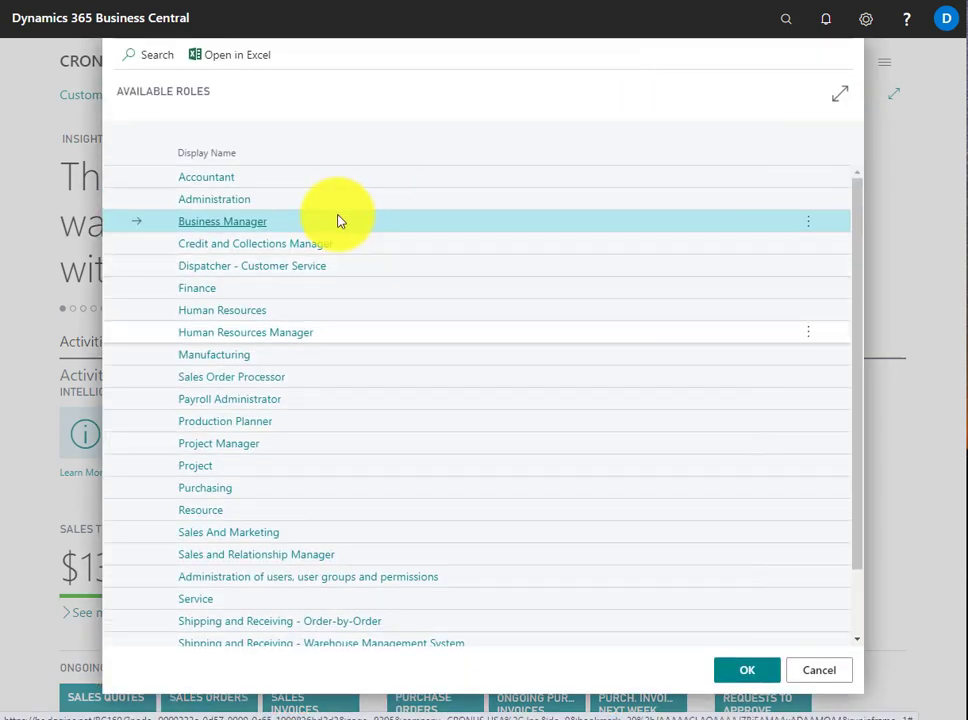
pyautogui.moveTo(858, 557); pyautogui.dragTo(838, 652)
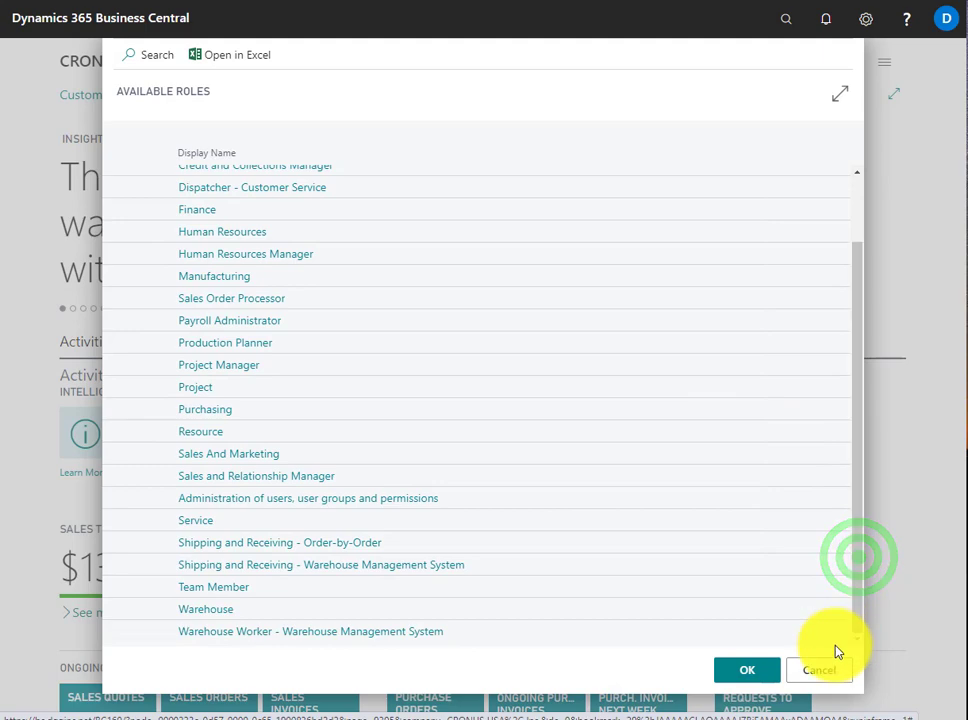
pyautogui.click(253, 552)
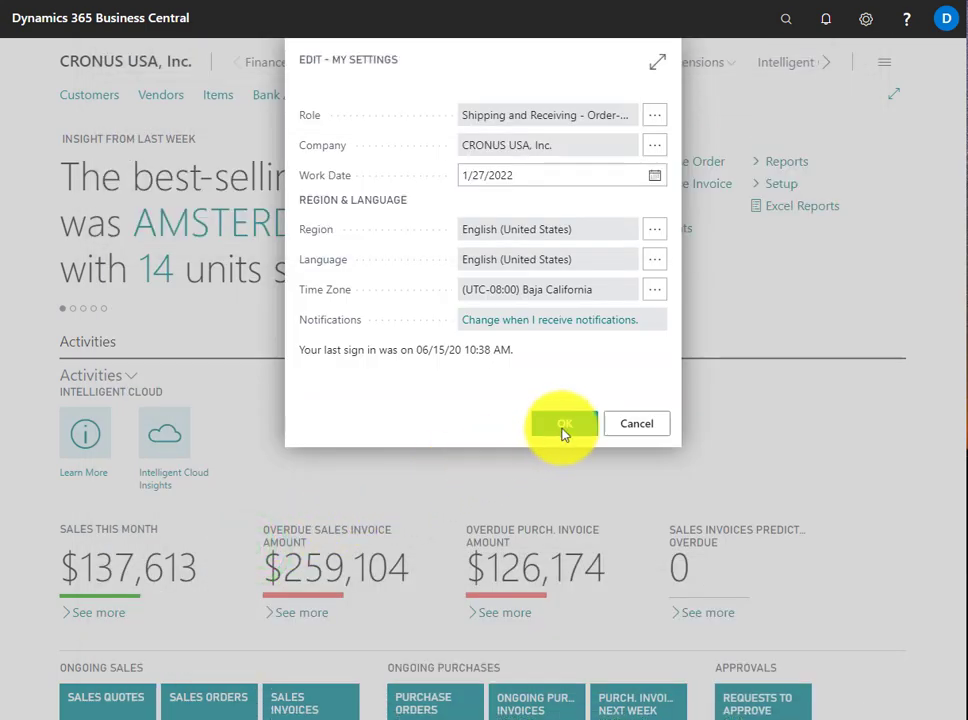
pyautogui.click(563, 430)
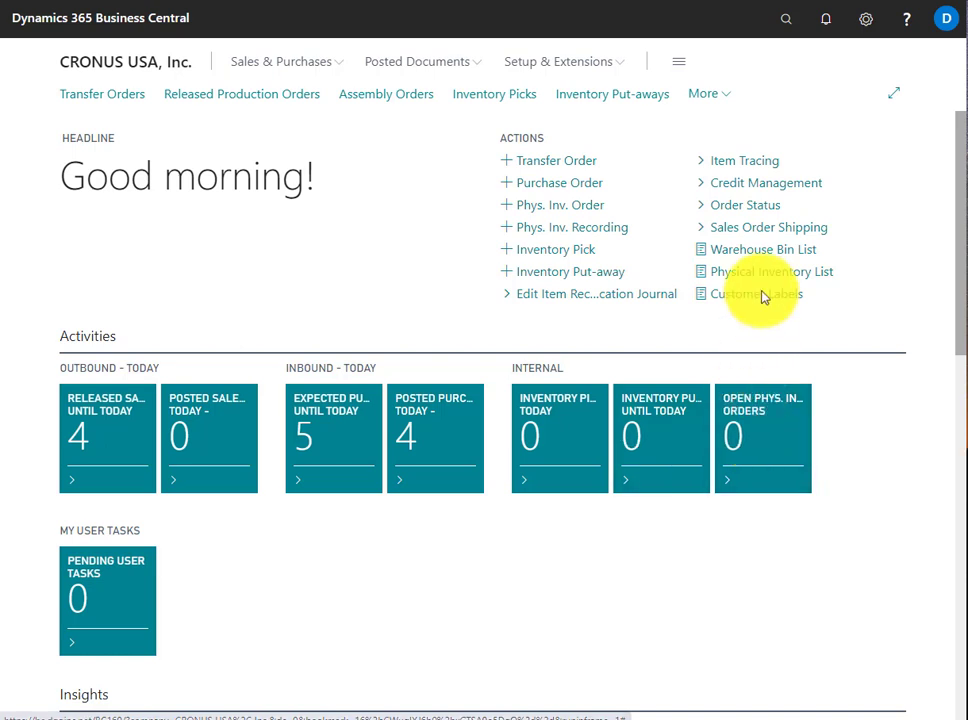
# Search for "vendor", bookmark the Vendors list from the full page results, and expand the Role Center's navigation links to check for it
pyautogui.click(792, 24)
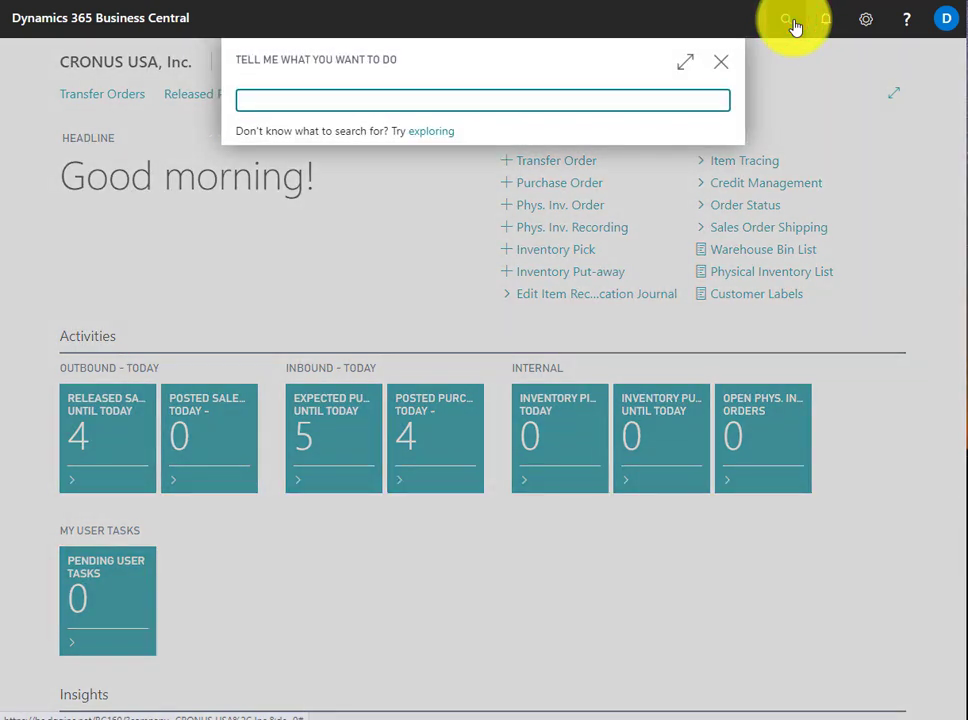
pyautogui.write('vendor')
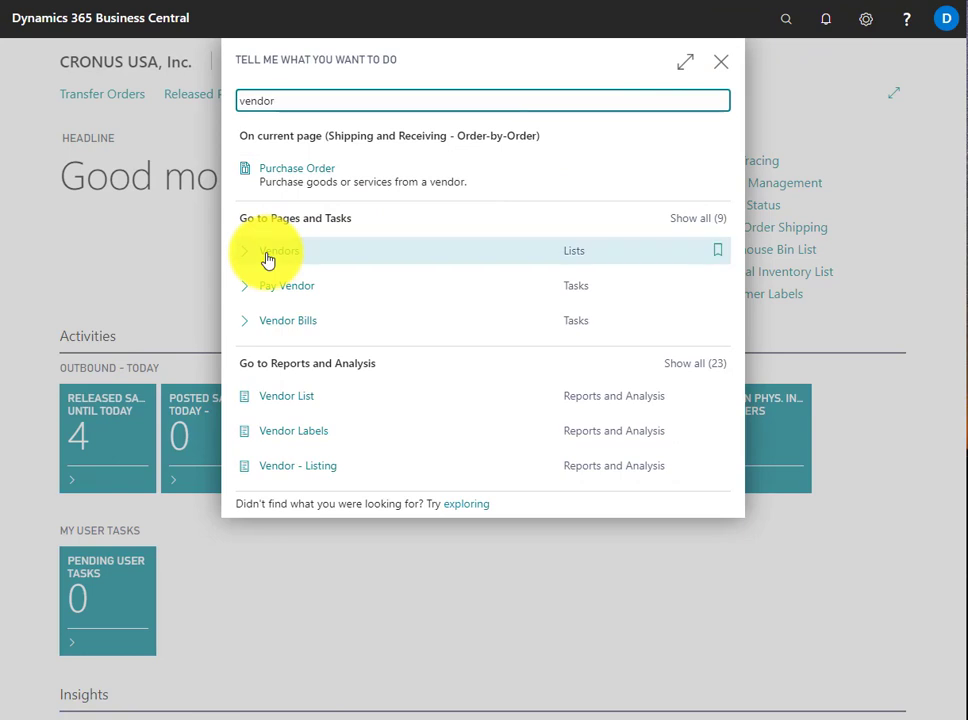
pyautogui.click(704, 222)
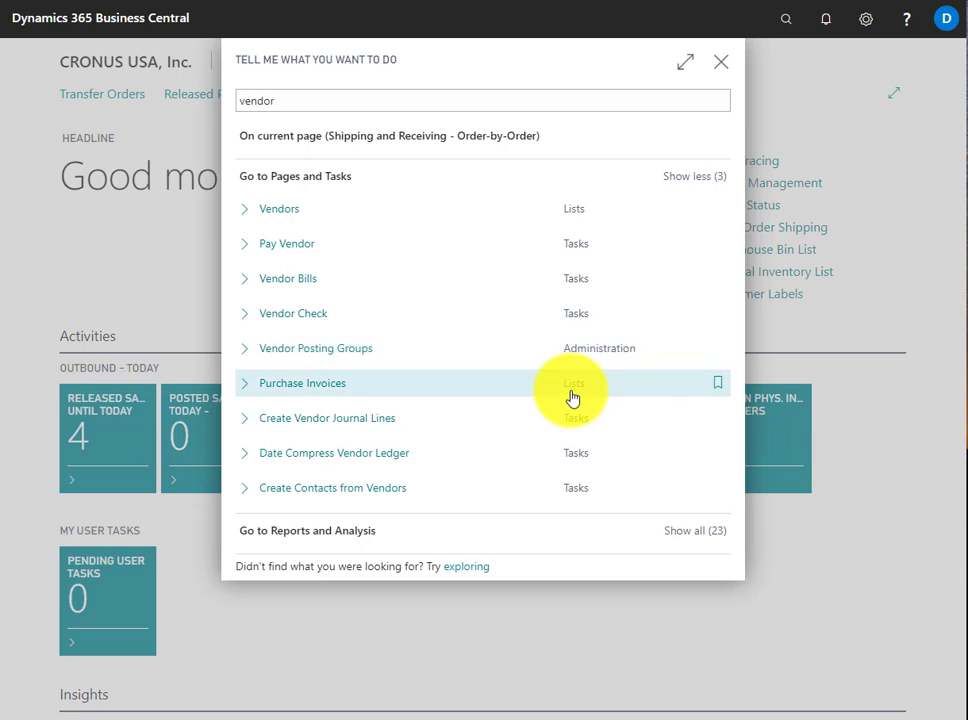
pyautogui.press('Up')
pyautogui.press('Up')
pyautogui.press('Up')
pyautogui.press('Up')
pyautogui.press('Up')
pyautogui.press('Up')
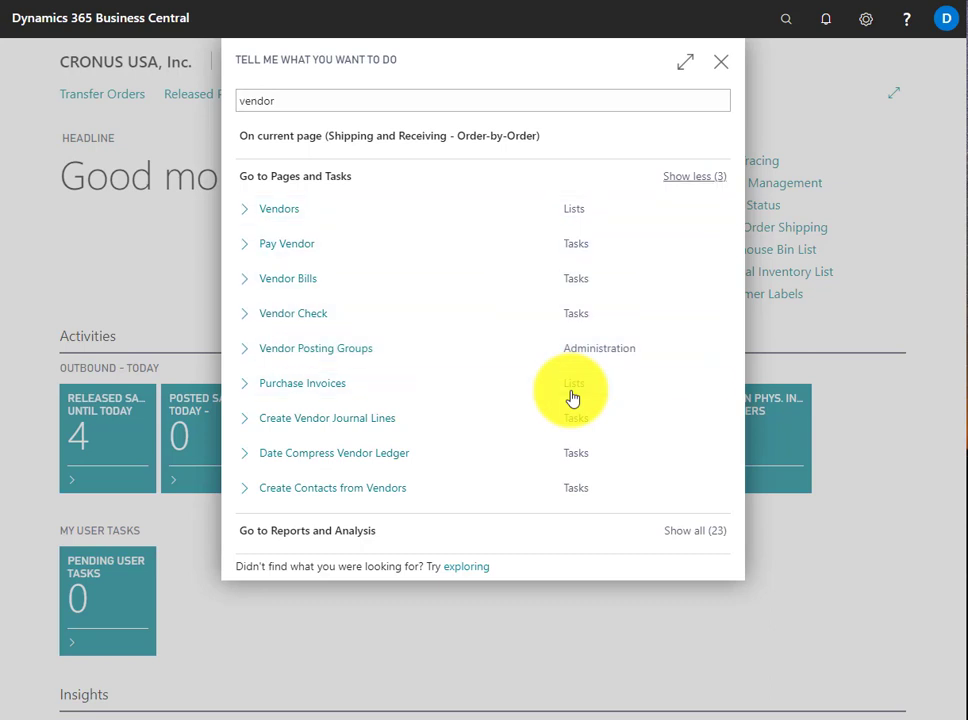
pyautogui.press('Down')
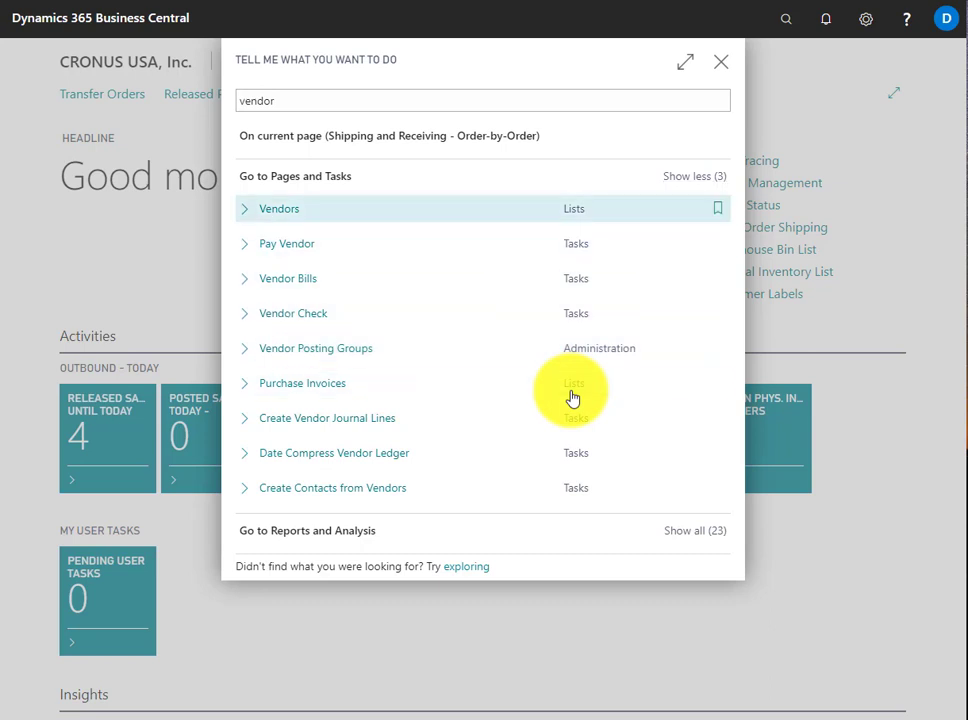
pyautogui.click(718, 212)
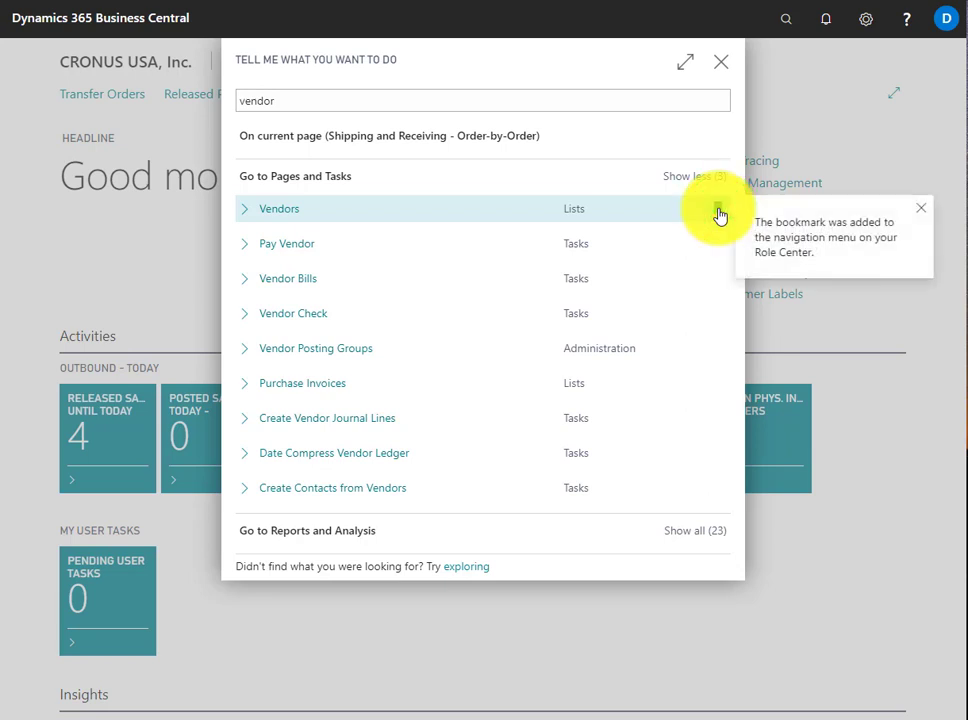
pyautogui.click(724, 66)
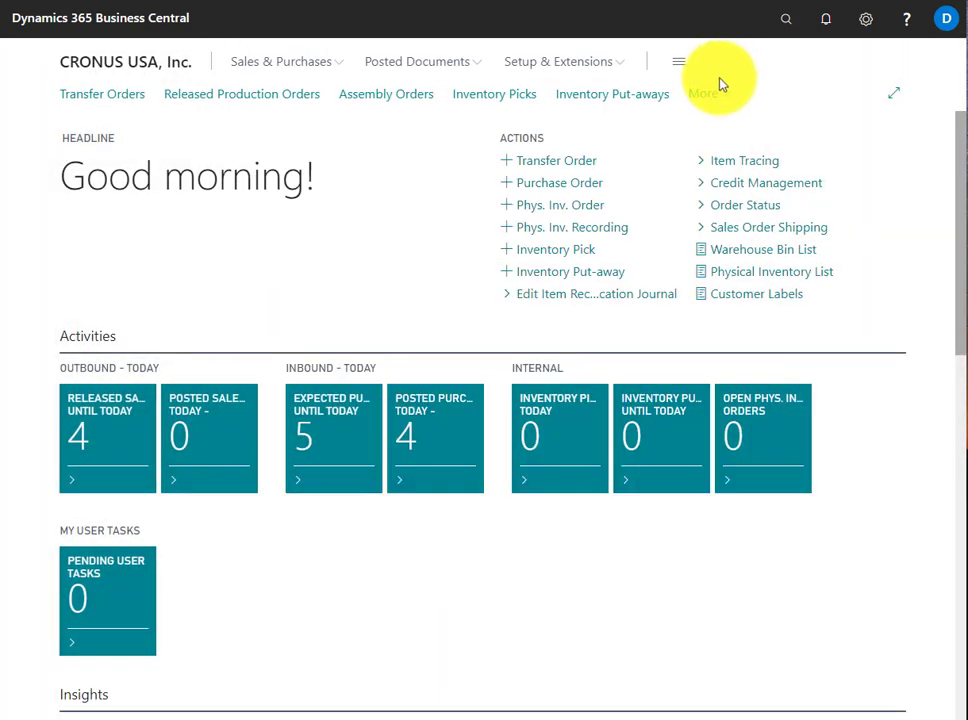
pyautogui.click(706, 92)
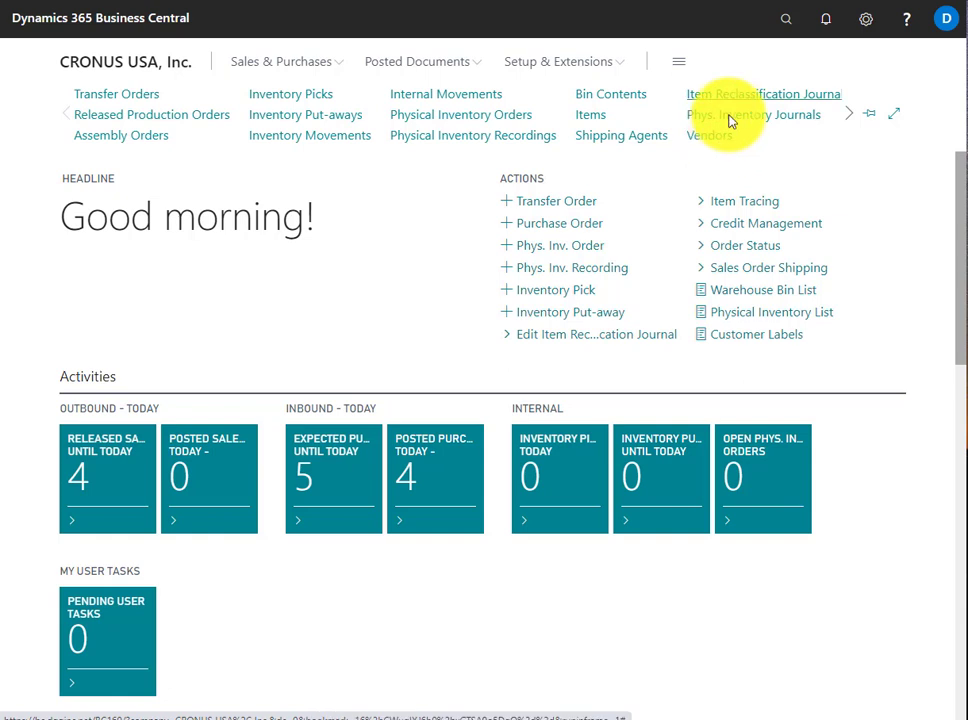
# Search for "production" and bookmark the Production BOMs list for the Role Center
pyautogui.click(796, 24)
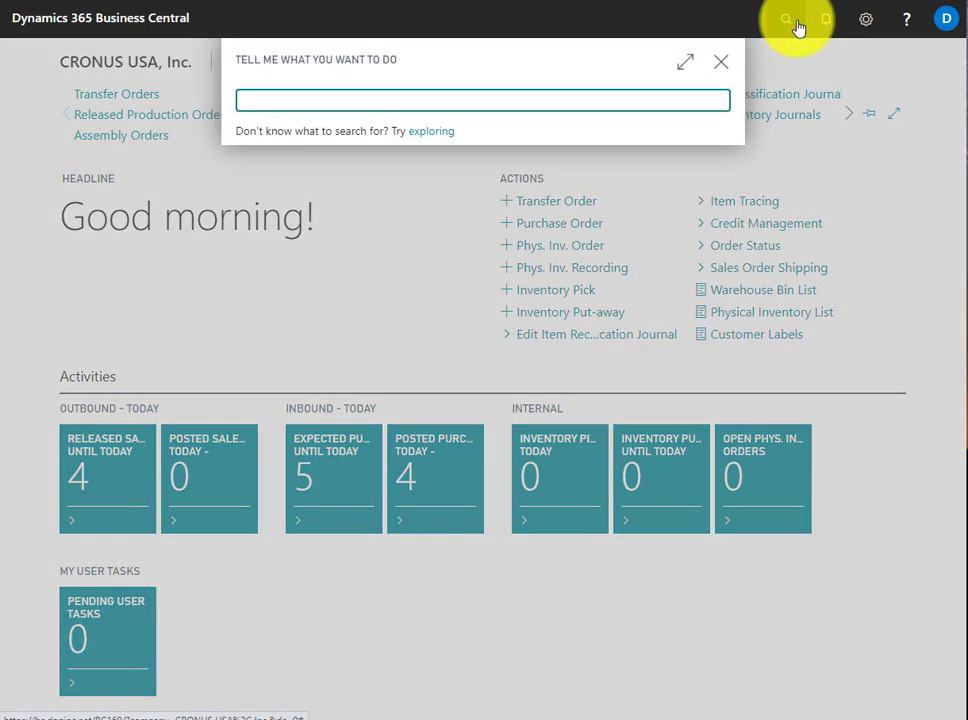
pyautogui.write('prod')
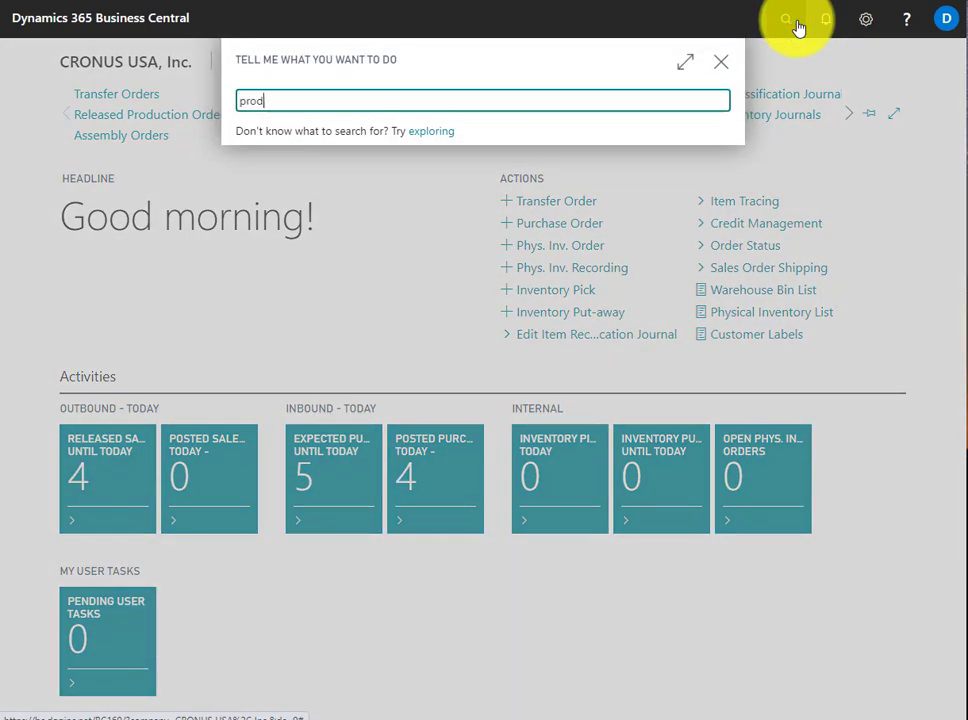
pyautogui.write('uction')
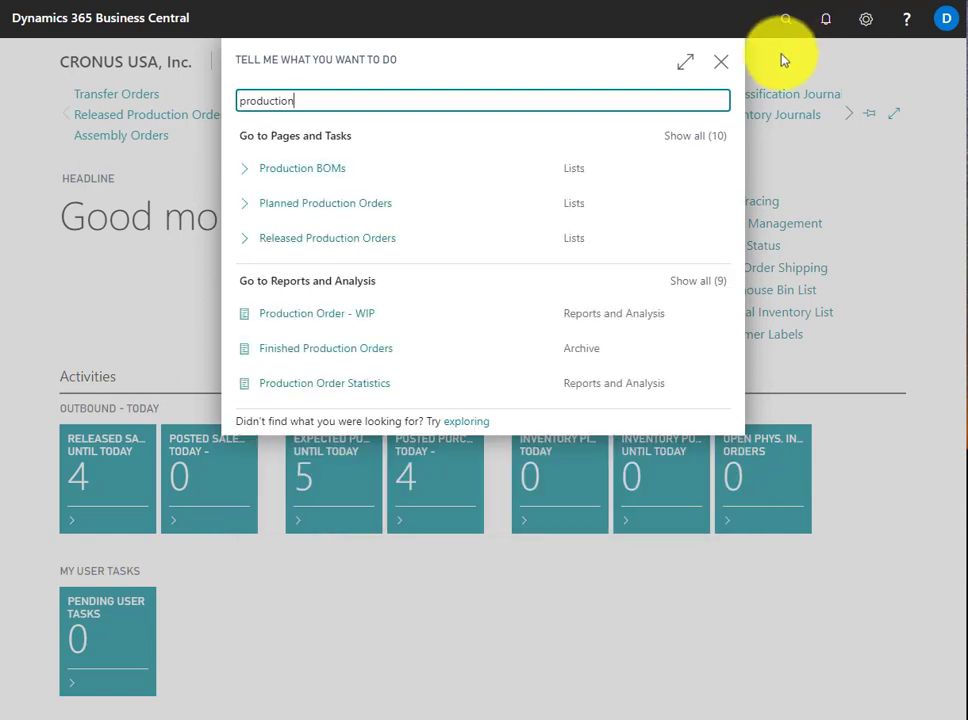
pyautogui.click(722, 170)
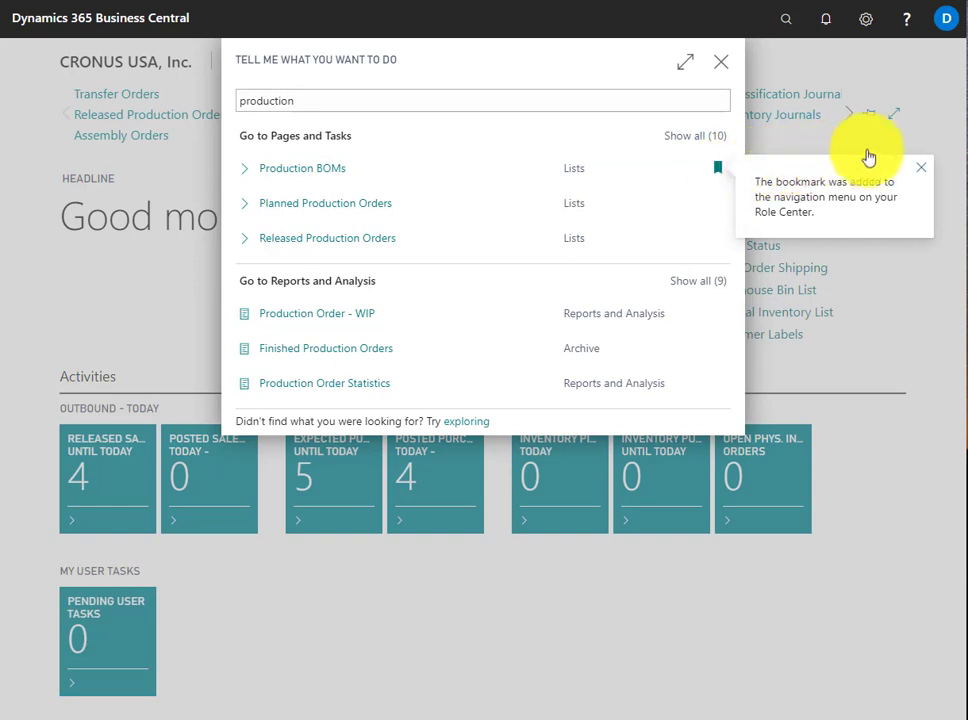
pyautogui.click(925, 143)
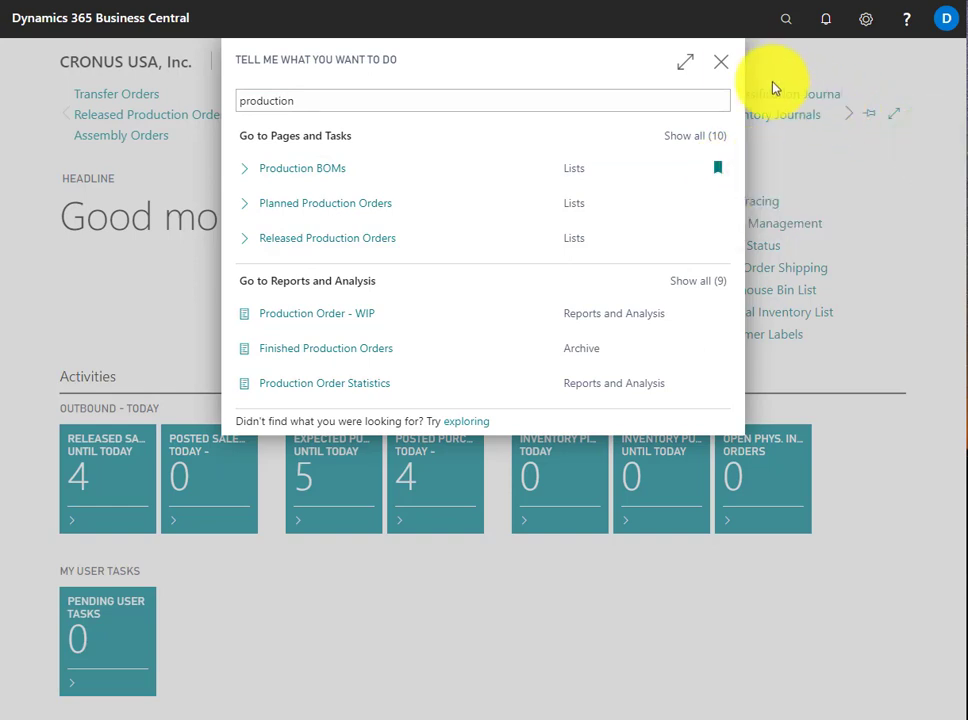
pyautogui.click(721, 62)
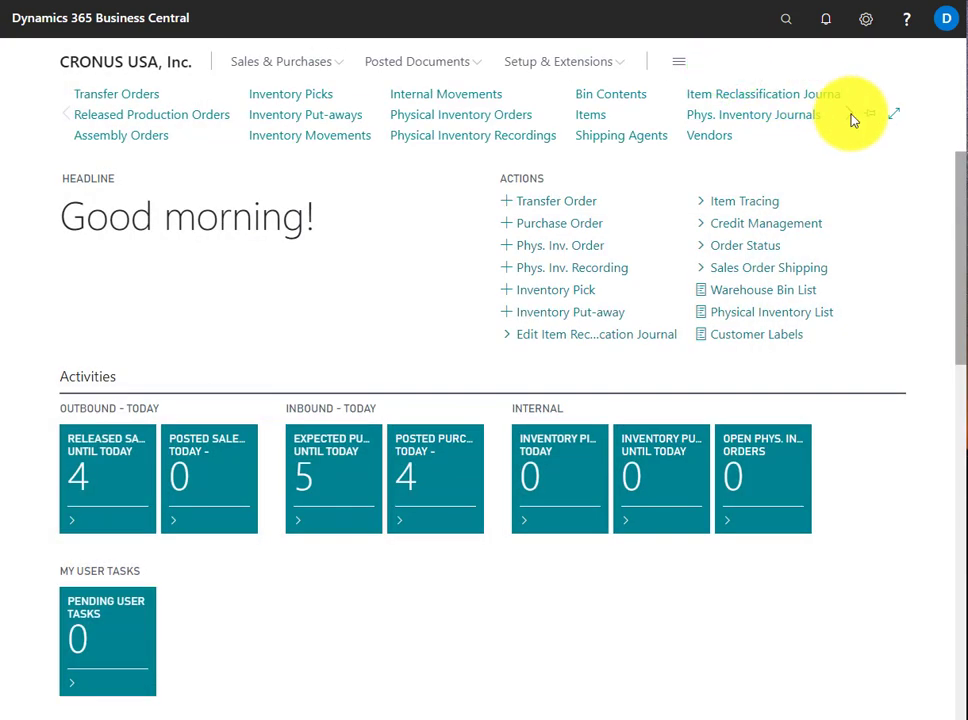
# Open the Production BOMs list from its bookmark in the Role Center navigation
pyautogui.click(851, 119)
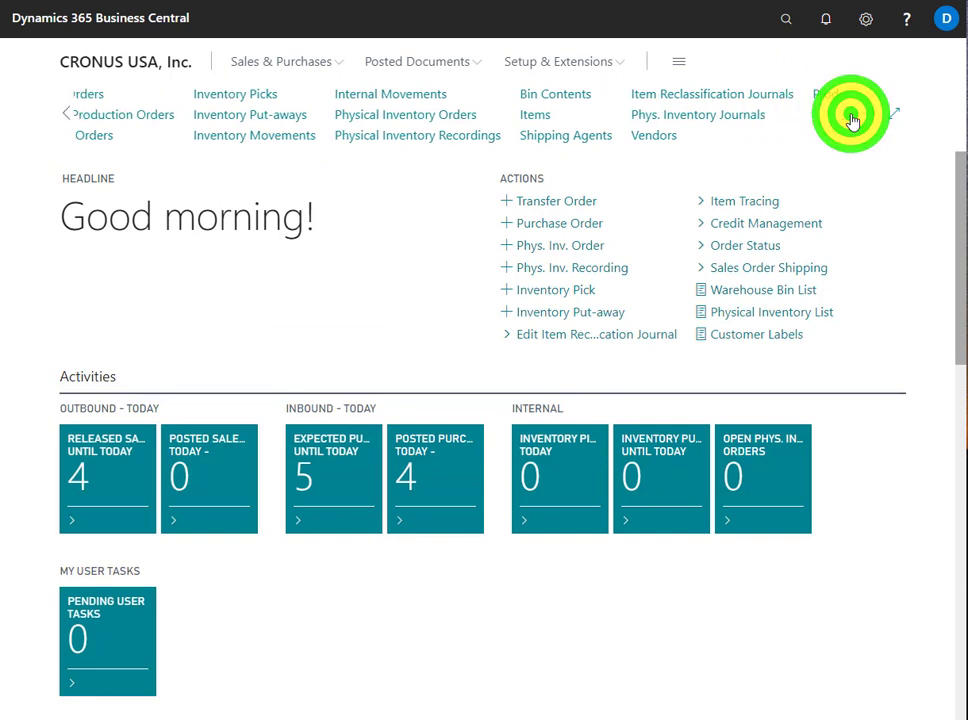
pyautogui.click(851, 119)
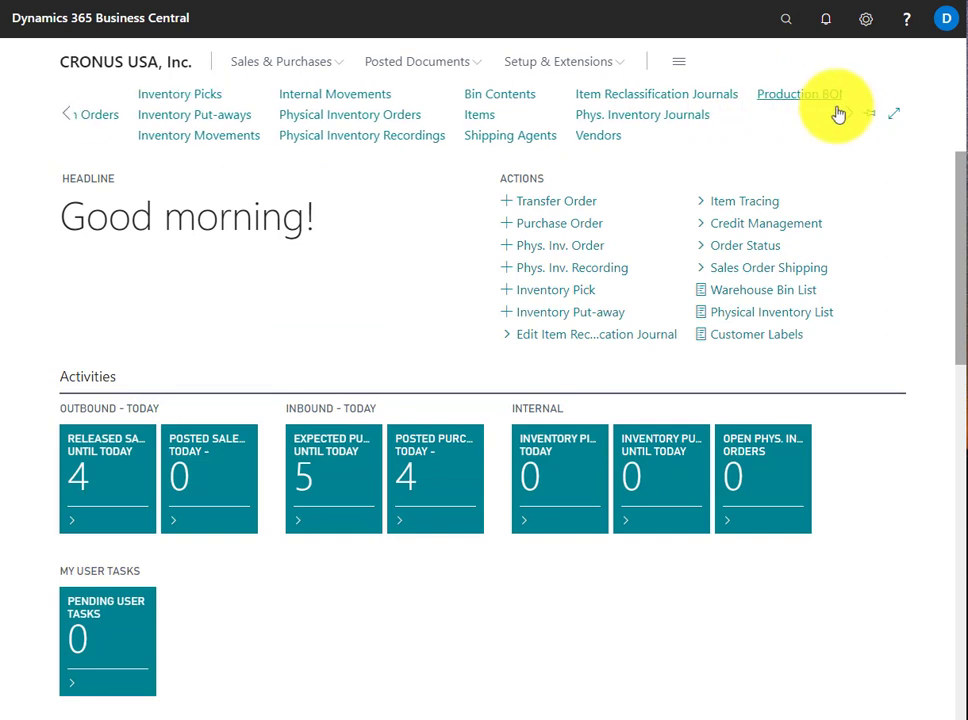
pyautogui.click(820, 95)
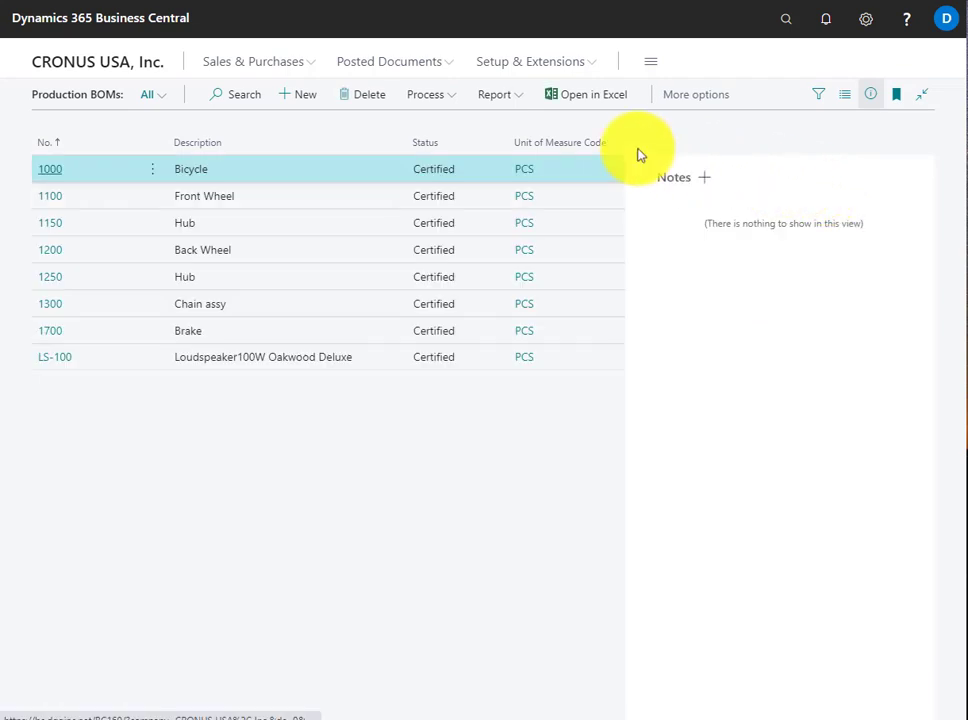
# Open the Sales Orders list with its filter pane and display the Released, Partially Shipped and All views in turn
pyautogui.click(259, 70)
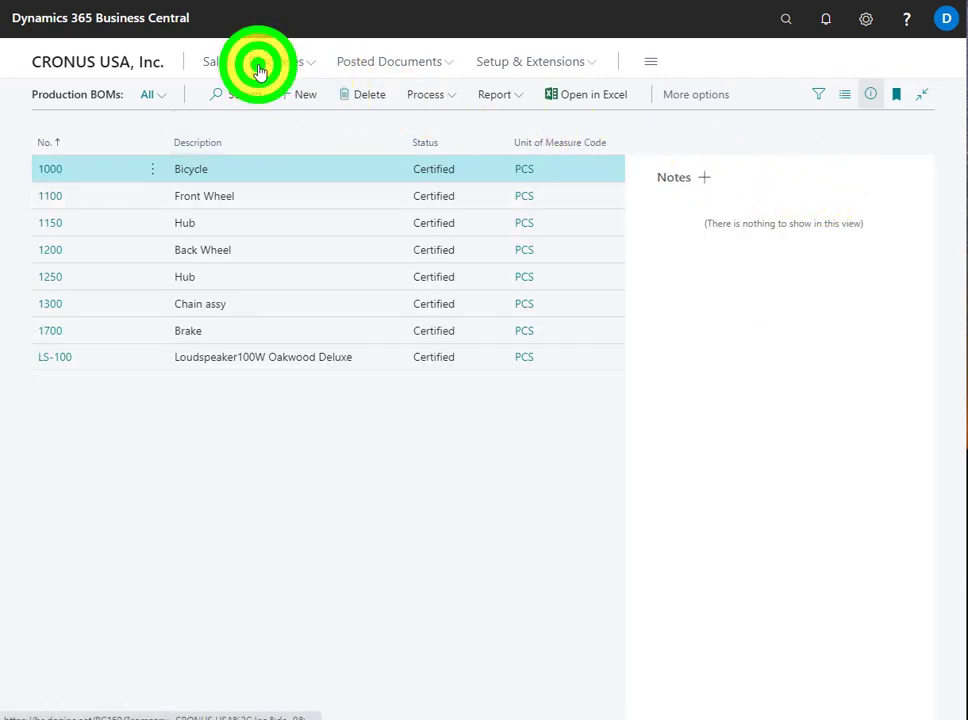
pyautogui.click(147, 96)
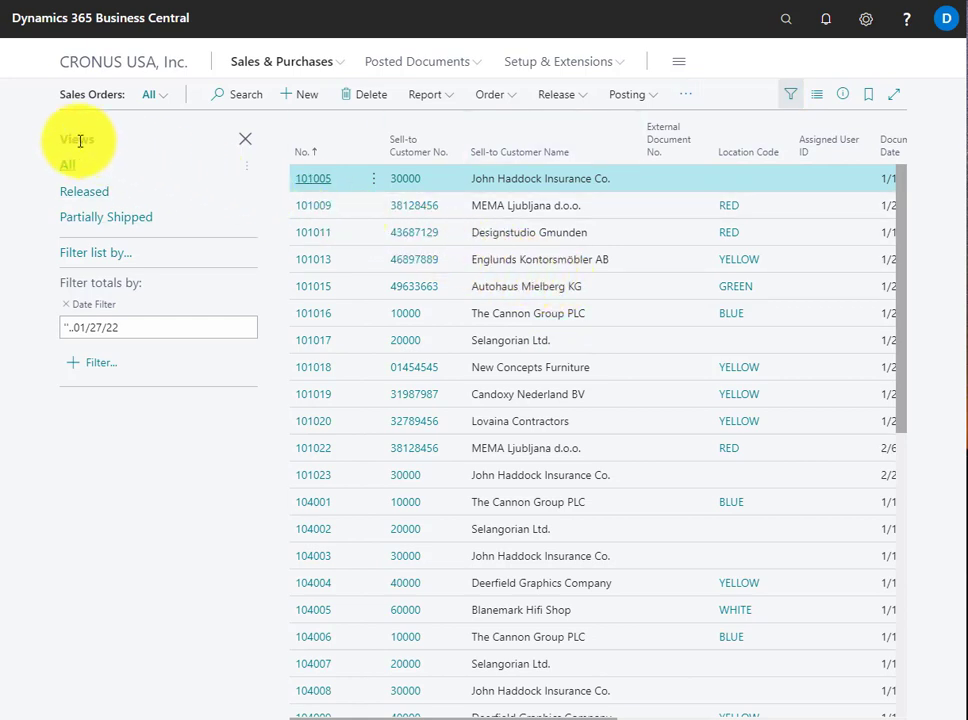
pyautogui.click(85, 190)
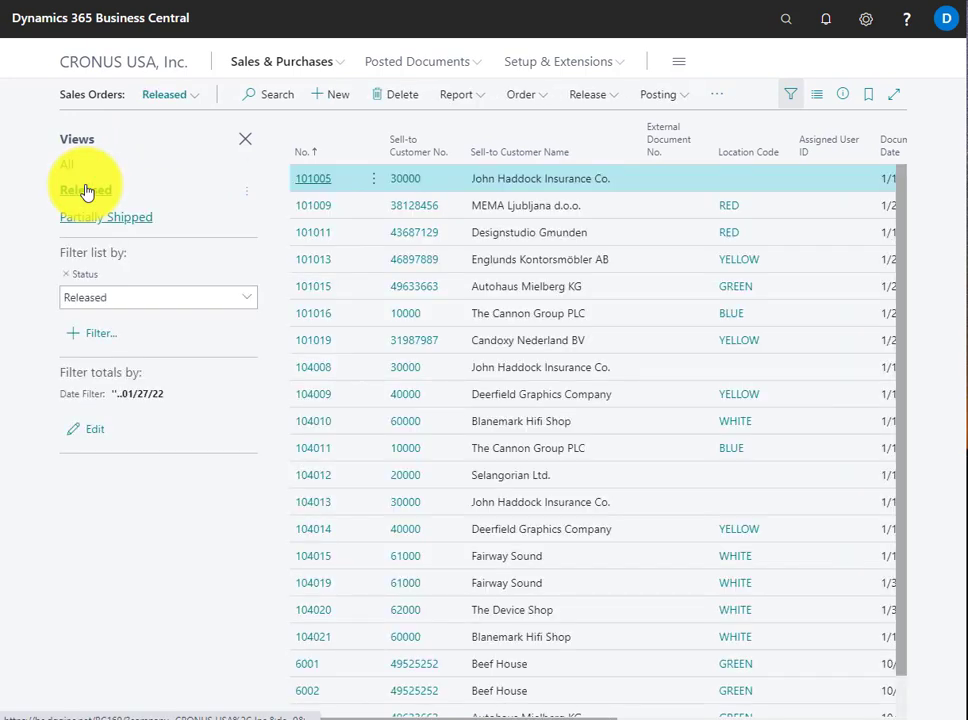
pyautogui.click(97, 218)
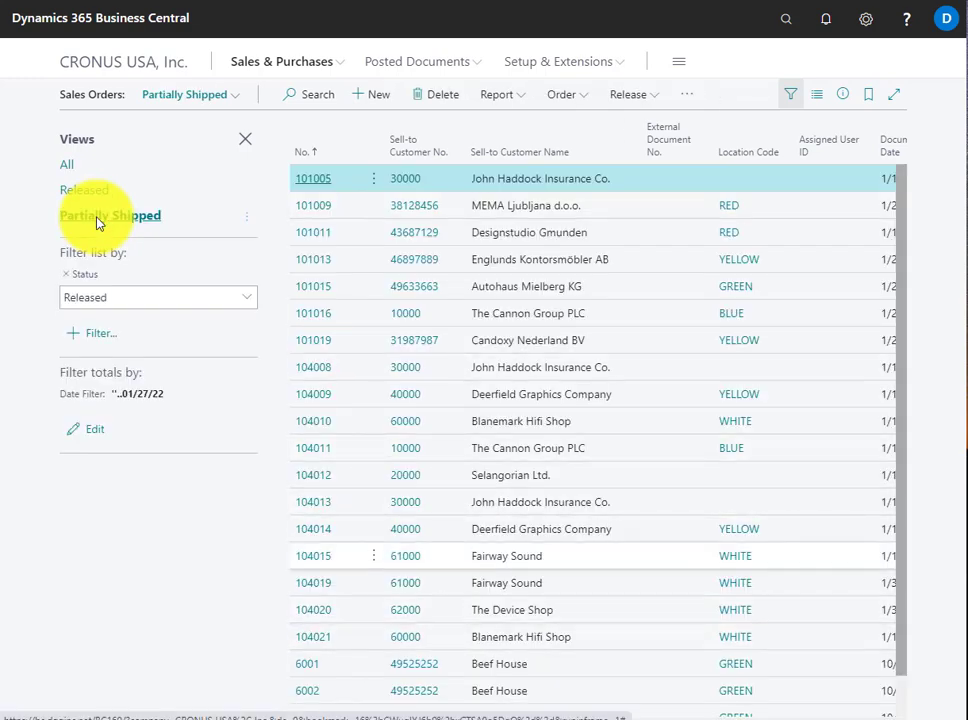
pyautogui.click(67, 164)
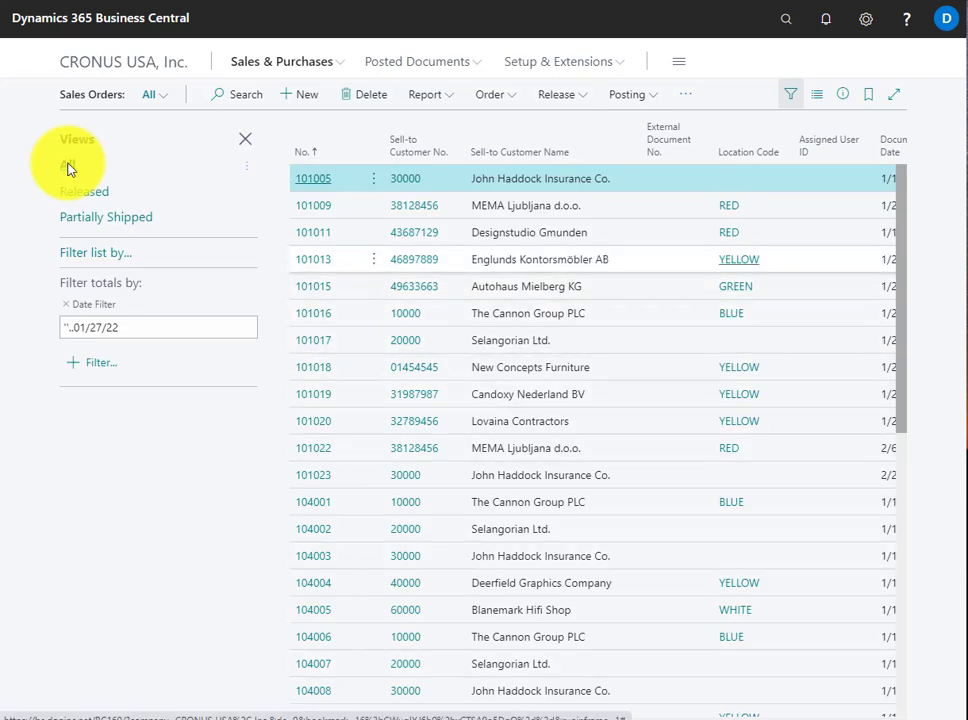
# Filter the Sales Orders list by Location Code RED
pyautogui.click(112, 255)
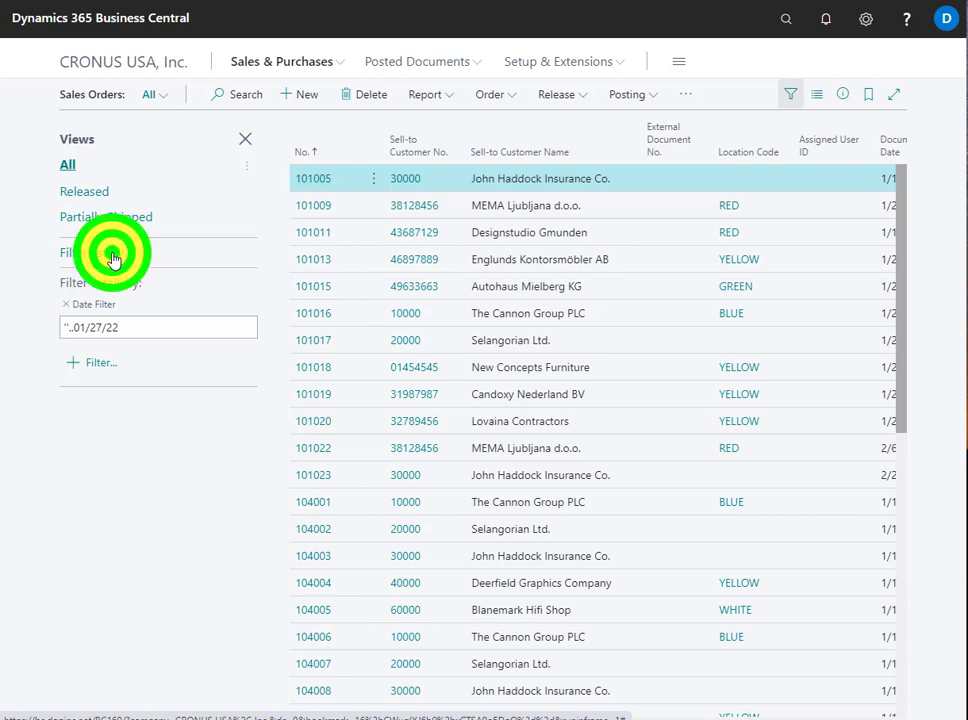
pyautogui.click(86, 281)
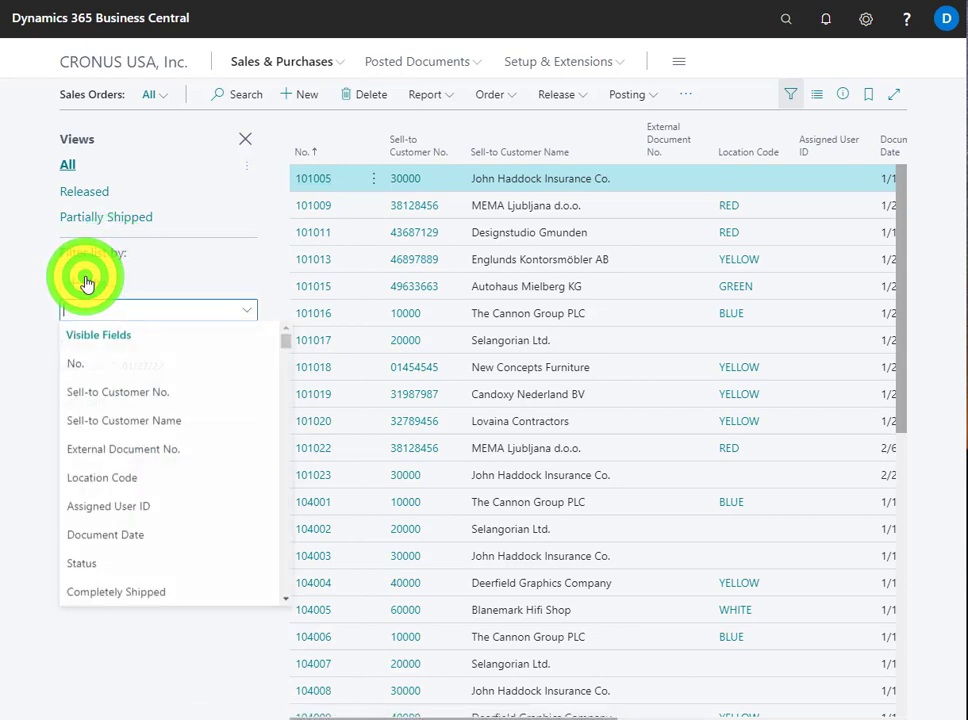
pyautogui.click(93, 478)
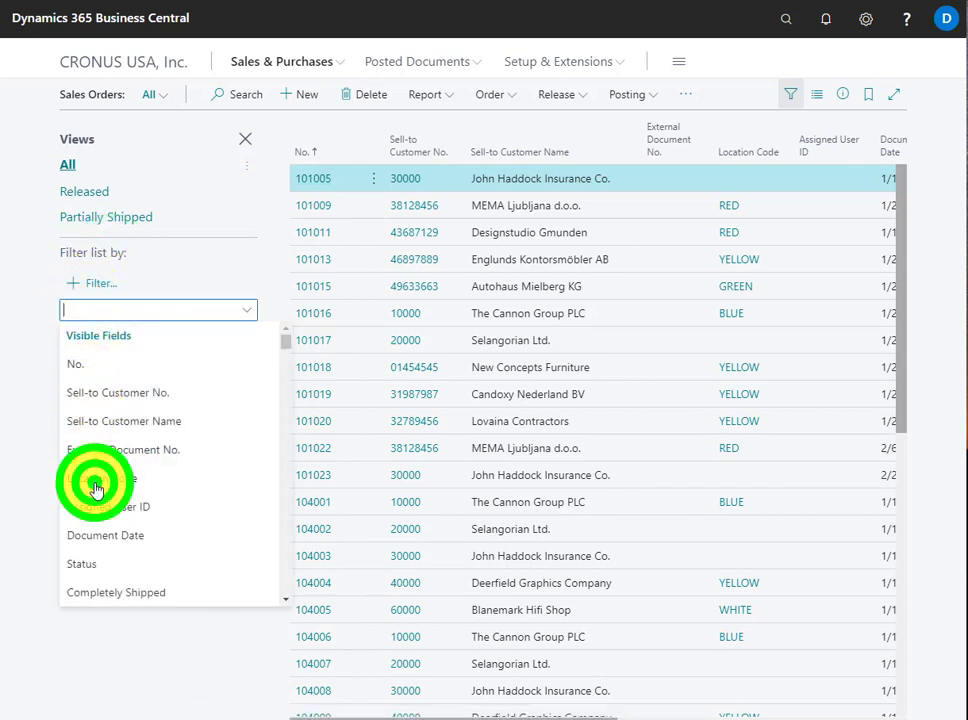
pyautogui.click(246, 300)
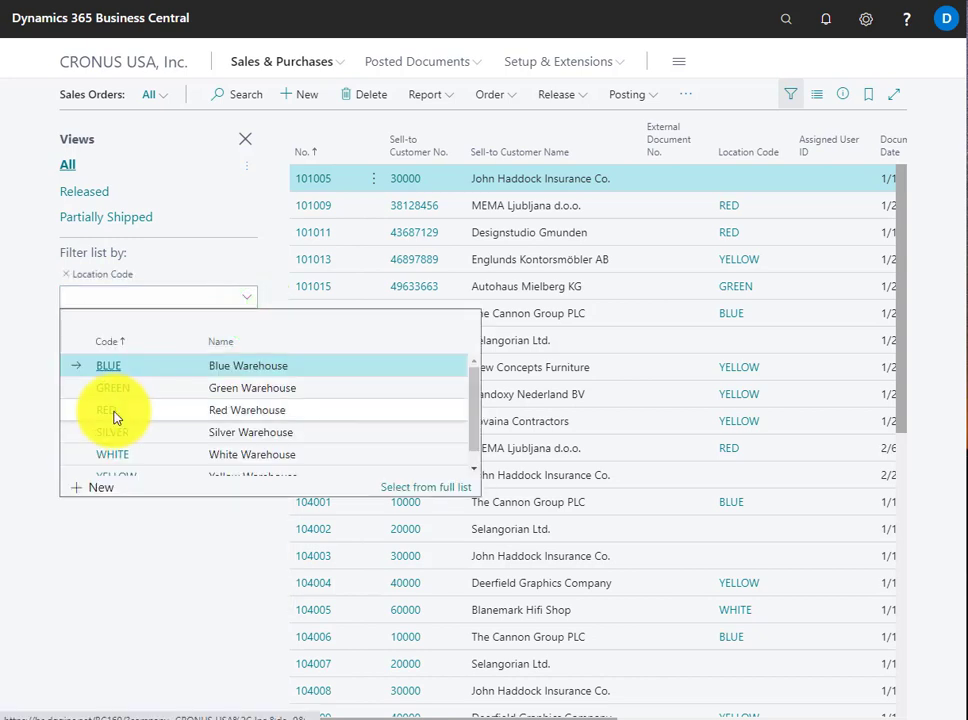
pyautogui.click(113, 414)
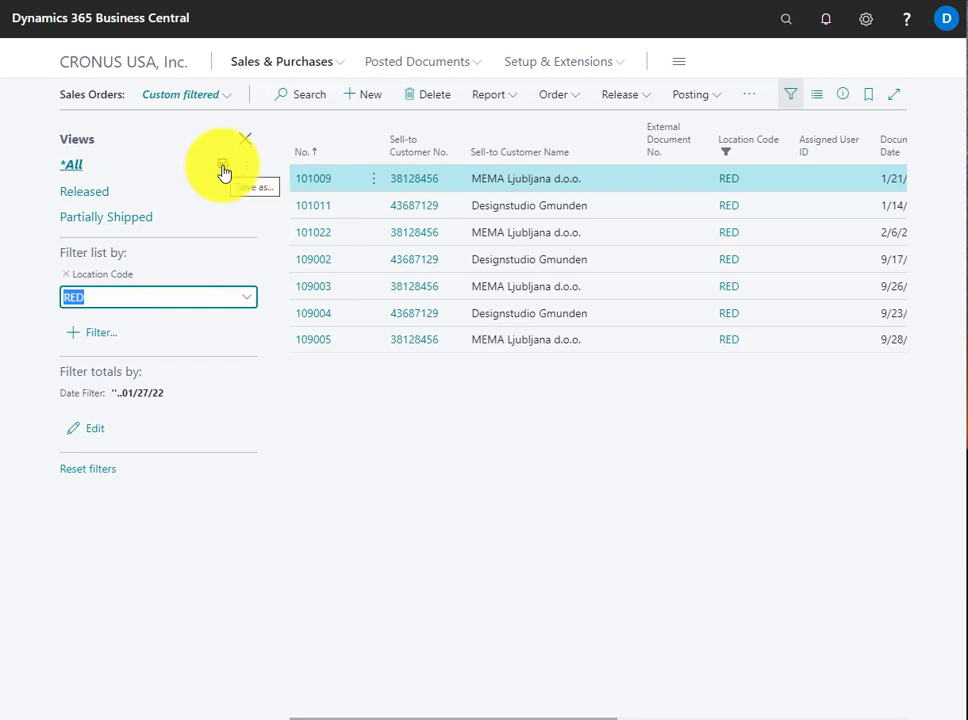
# Save the filtered sales orders as a view named Red Location and return to the All view
pyautogui.click(223, 170)
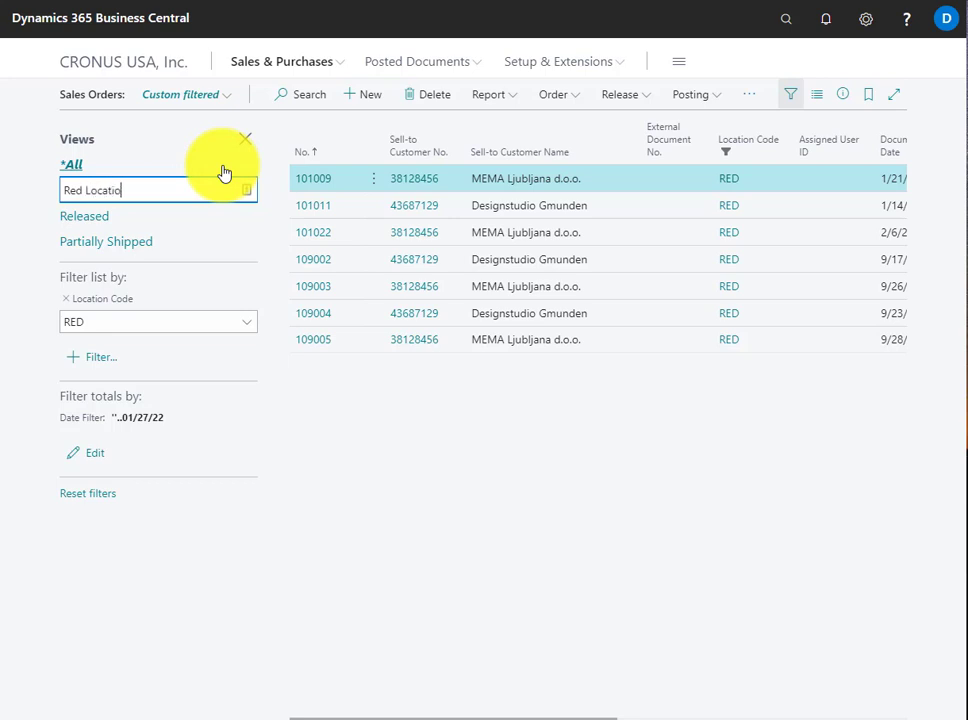
pyautogui.press('Return')
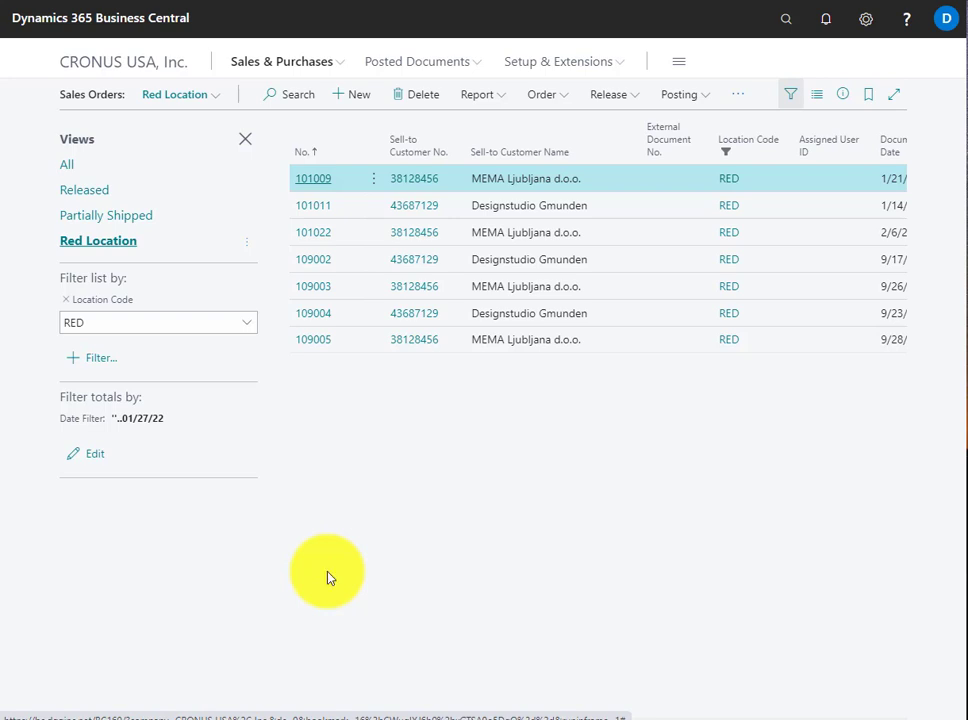
pyautogui.click(67, 170)
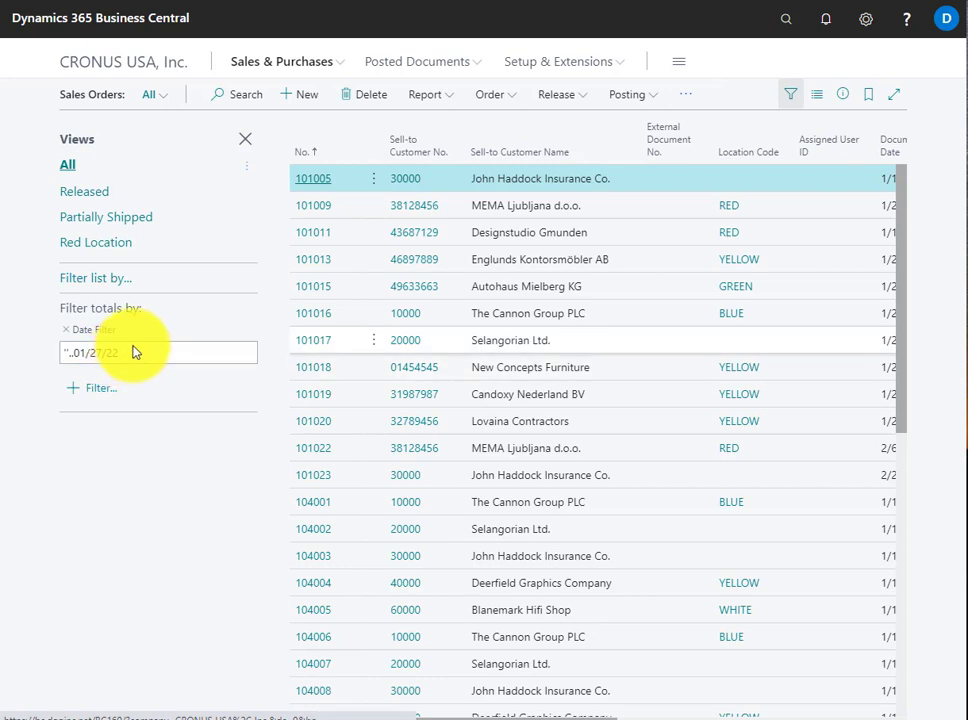
# Sort the sales orders by Sell-to Customer No. in ascending order and look at the column's sorting and filtering options
pyautogui.click(410, 155)
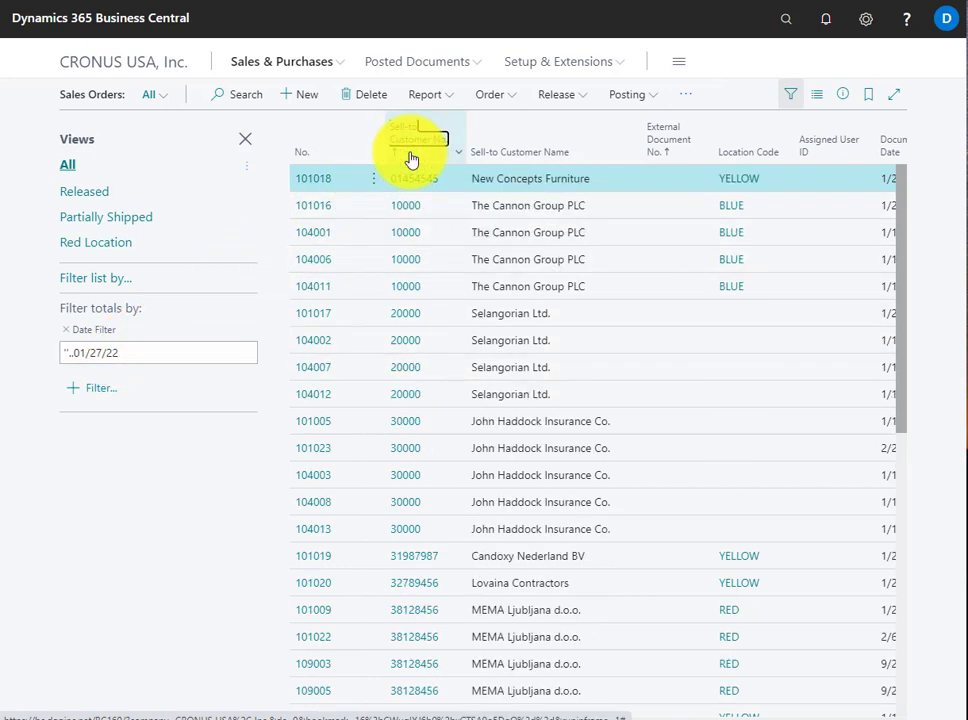
pyautogui.click(455, 123)
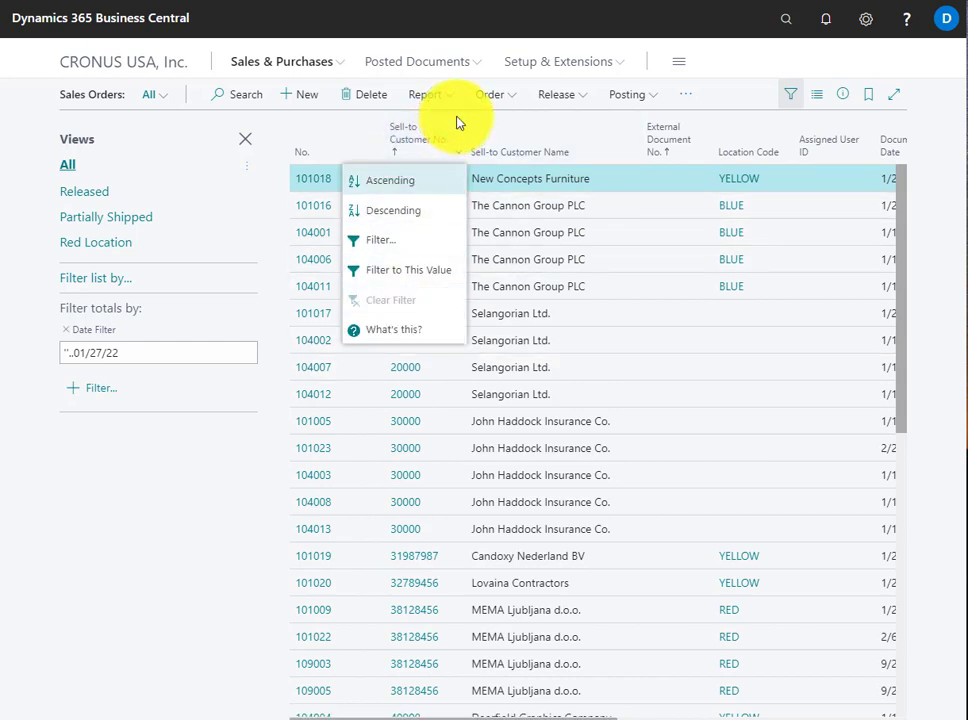
pyautogui.click(579, 124)
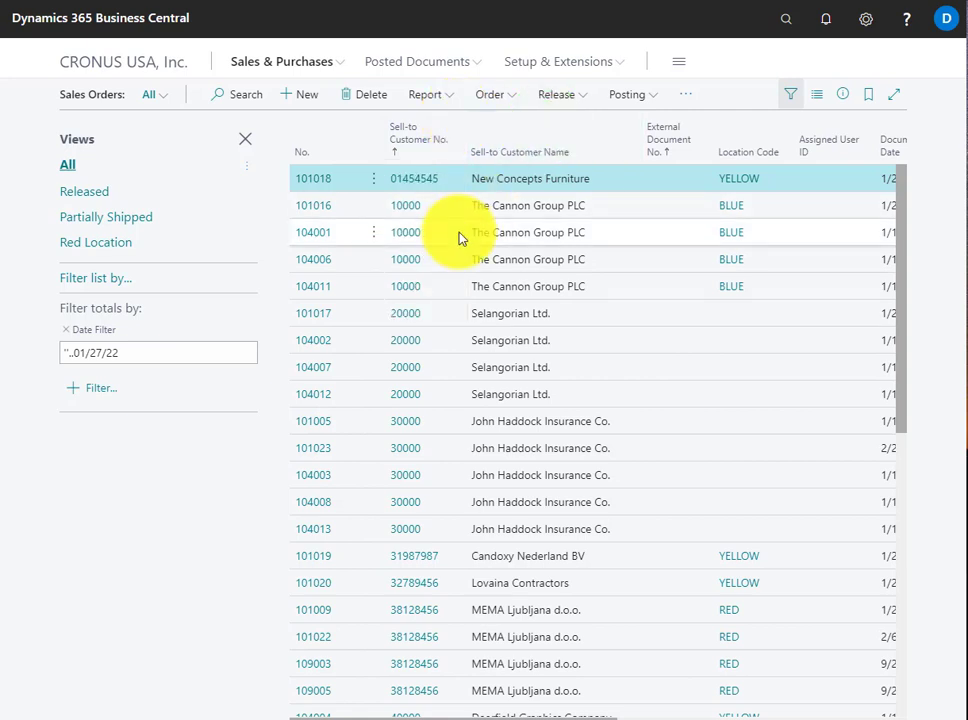
# Filter the sales orders to the Sell-to Customer No. of a The Cannon Group PLC order and remove that filter again
pyautogui.click(461, 237)
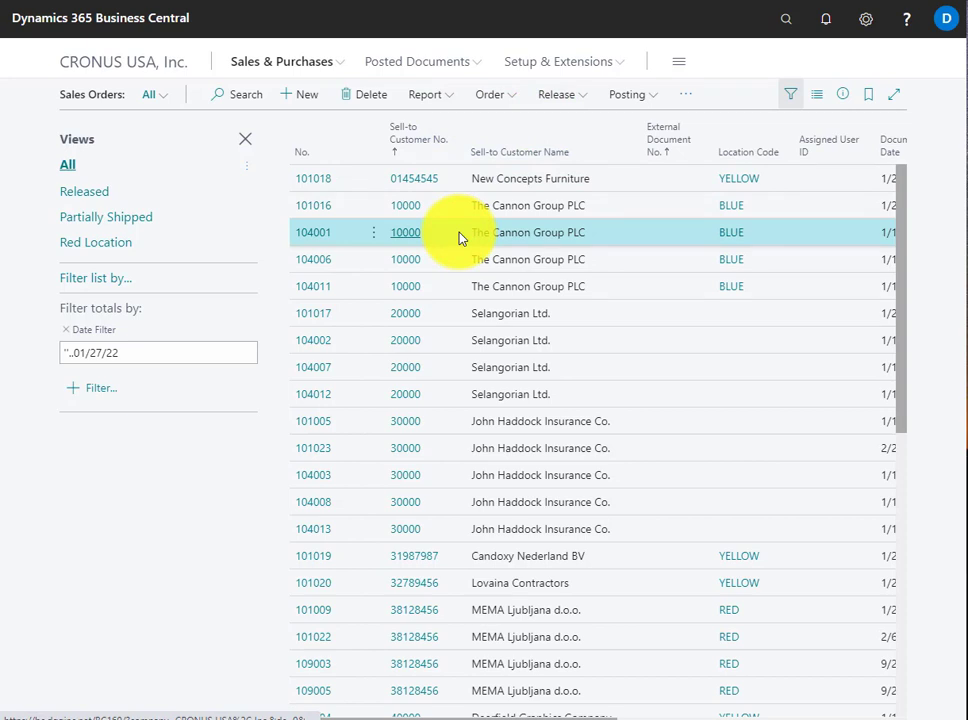
pyautogui.click(443, 124)
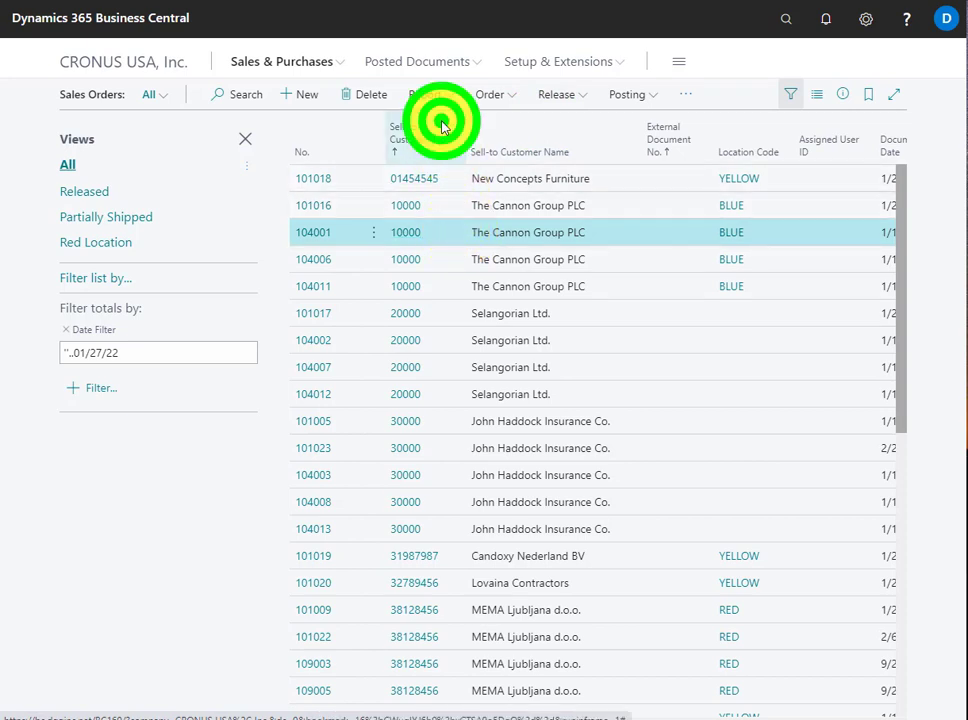
pyautogui.click(417, 269)
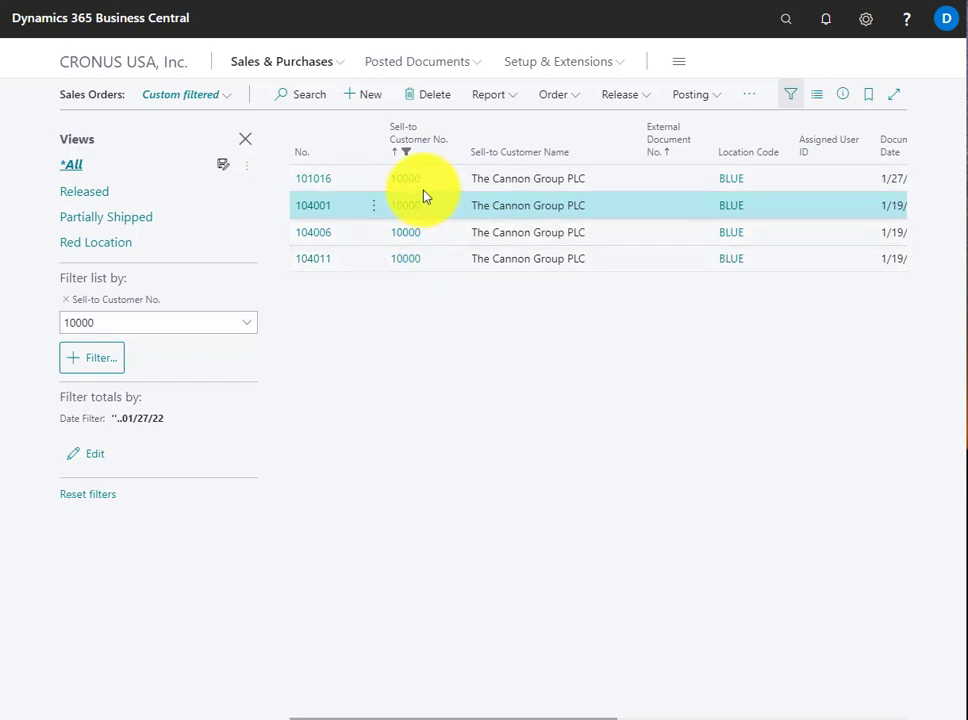
pyautogui.click(64, 303)
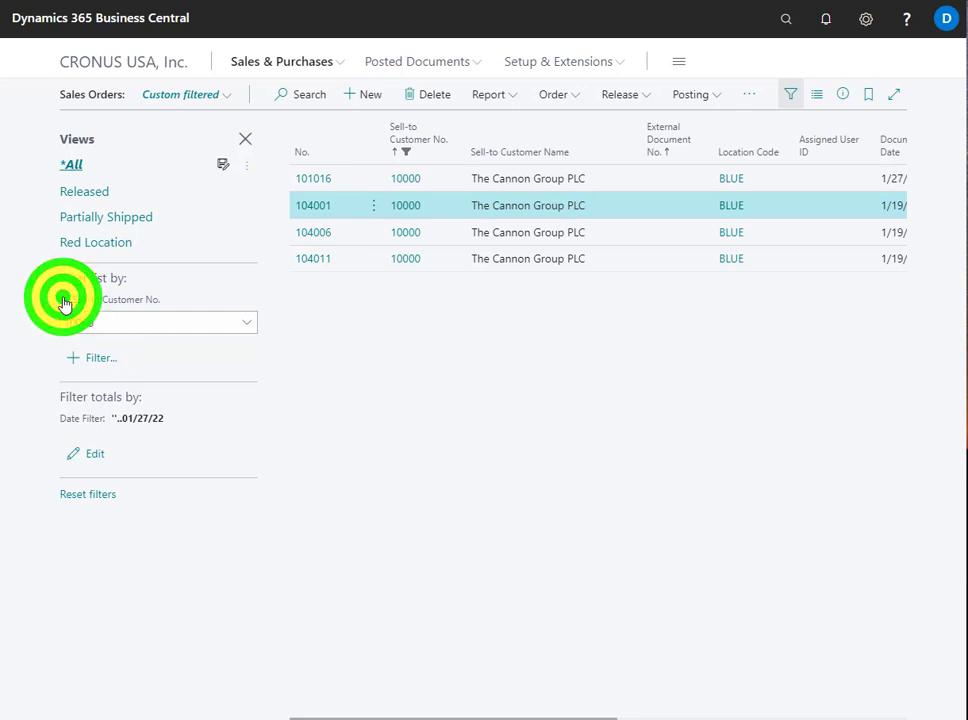
# View the field explanations for the Sell-to Customer No. and Sell-to Customer Name columns and follow the latter's Learn more link
pyautogui.click(457, 124)
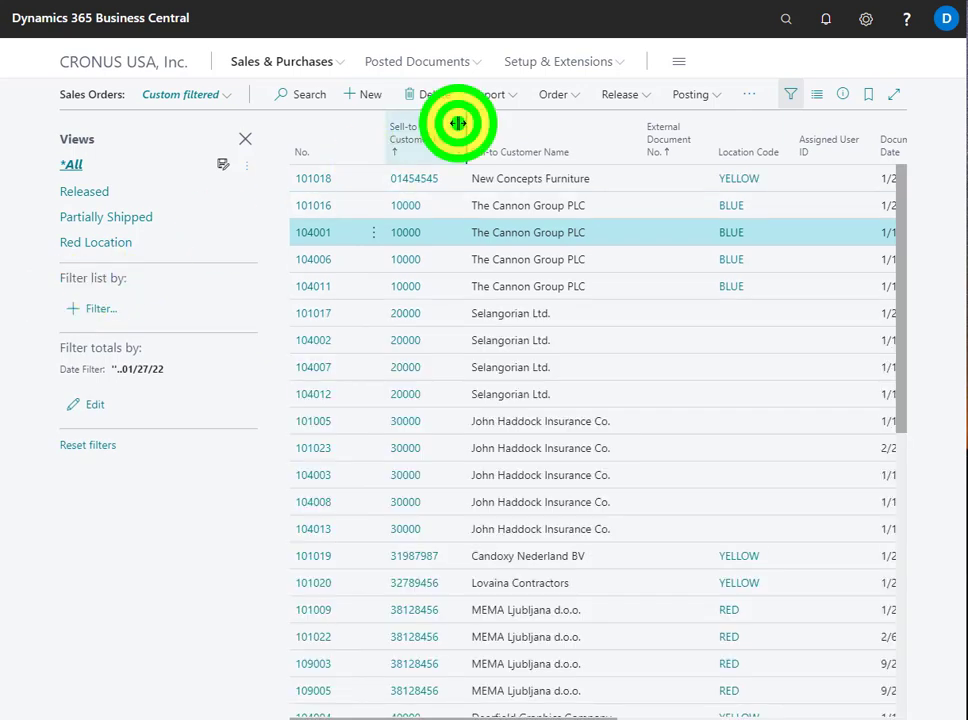
pyautogui.click(443, 127)
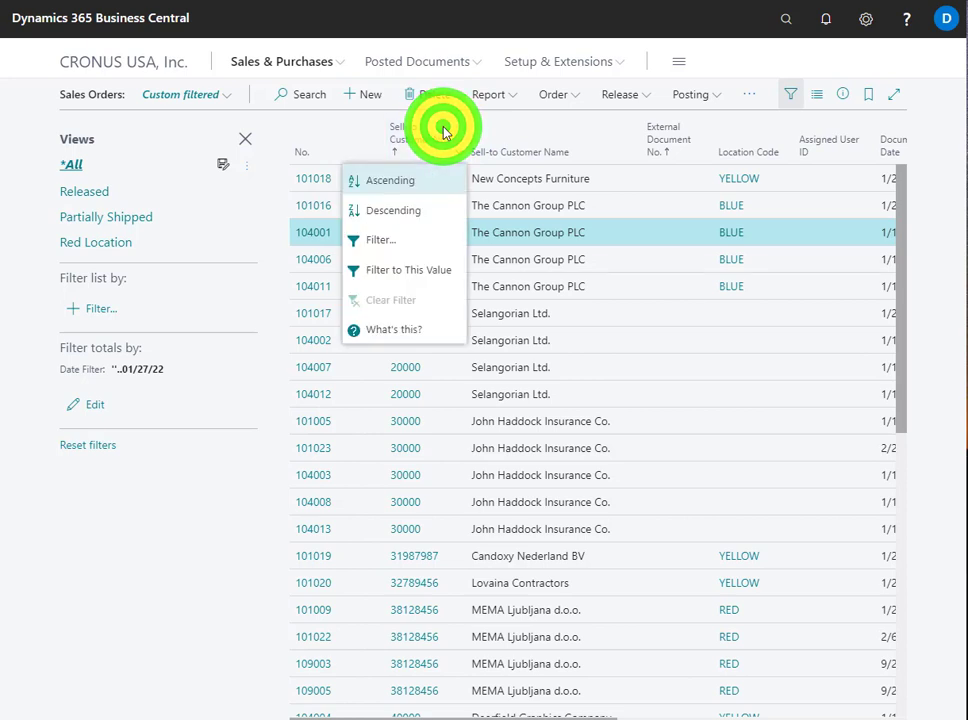
pyautogui.click(378, 330)
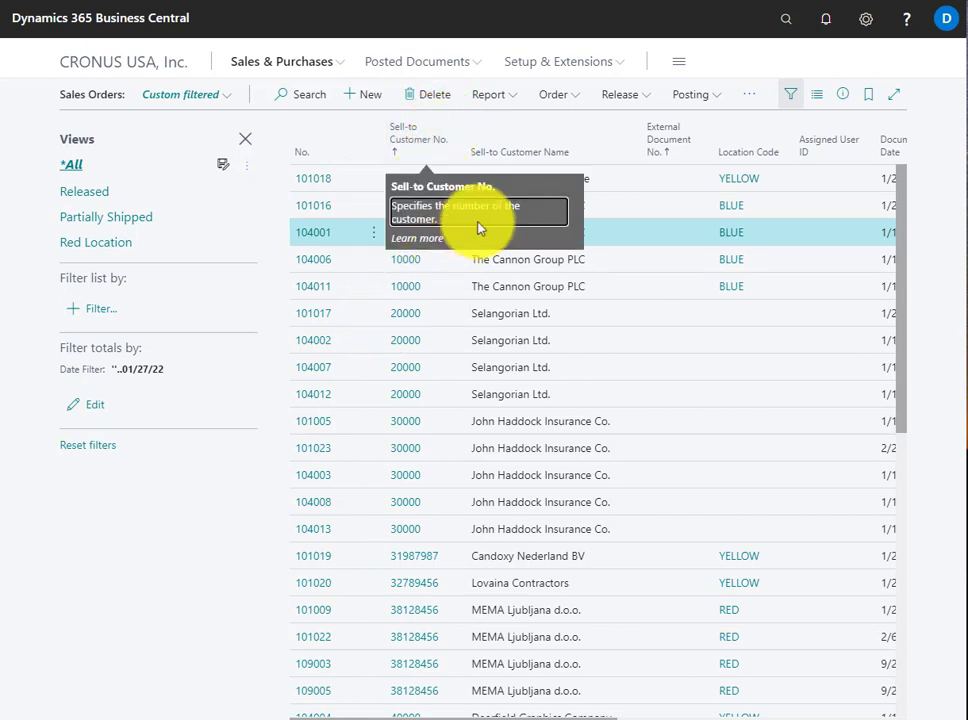
pyautogui.click(578, 125)
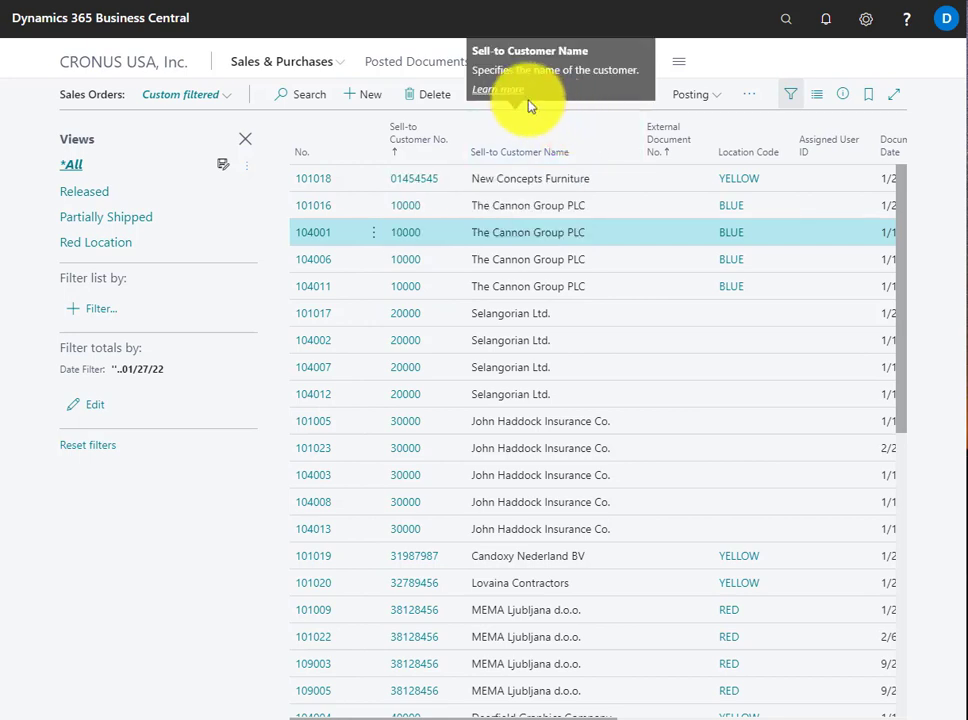
pyautogui.click(498, 89)
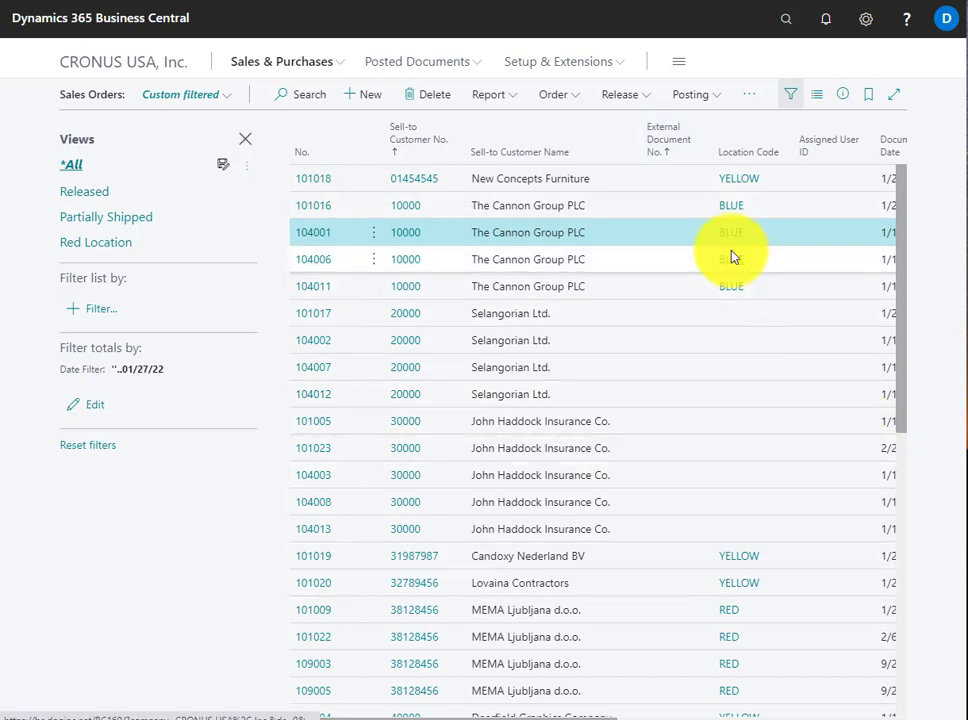
# Open The Cannon Group PLC's customer card from its sales order and examine the Shipping section with additional fields shown and hidden
pyautogui.click(404, 259)
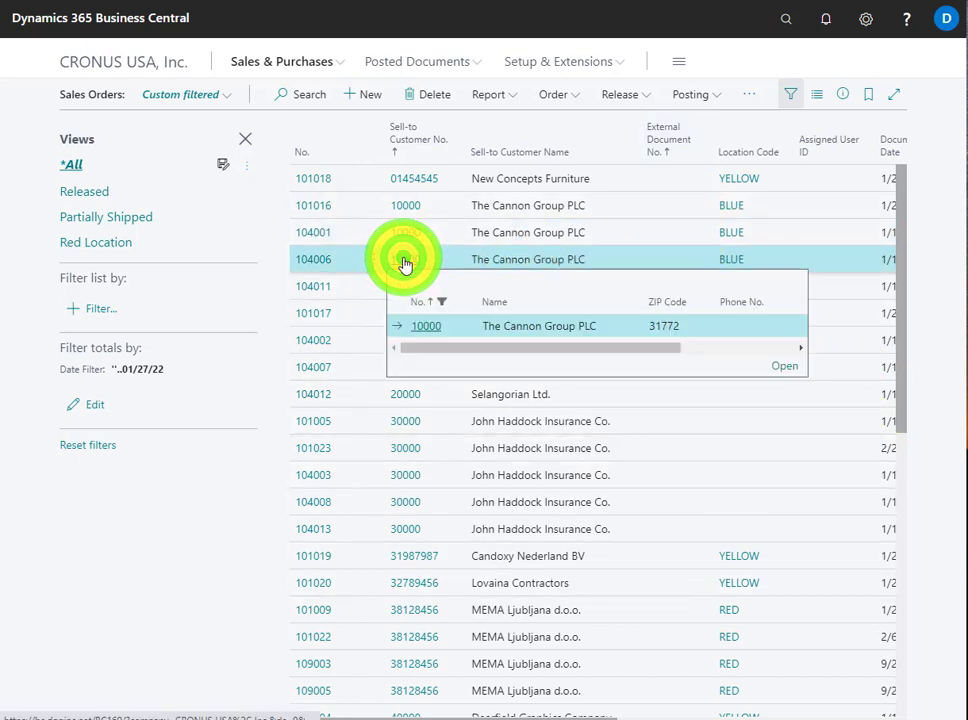
pyautogui.click(787, 370)
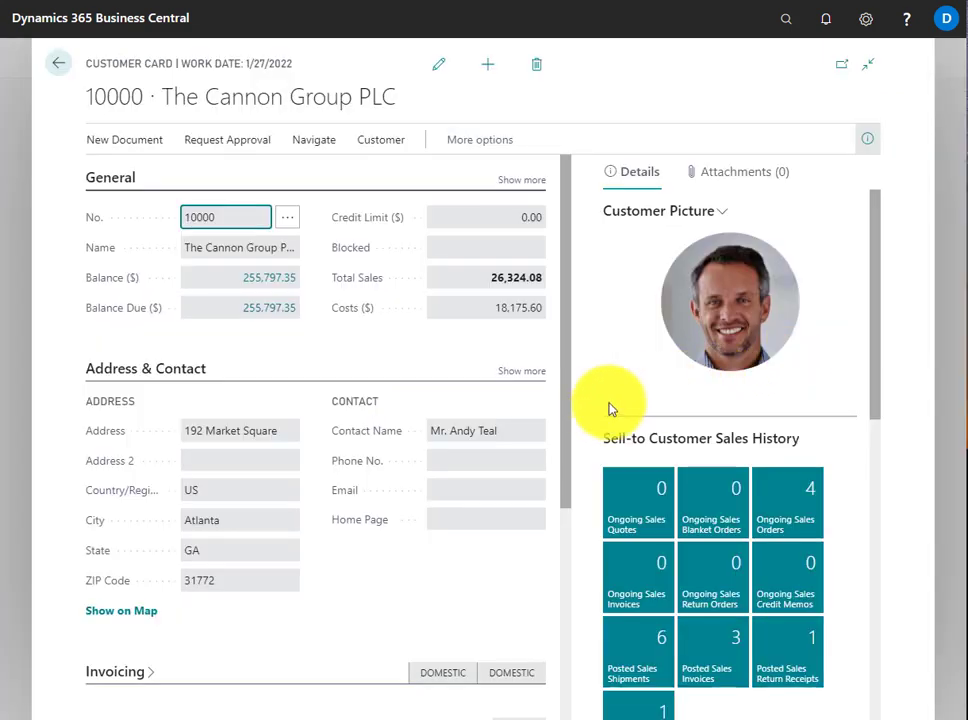
pyautogui.moveTo(567, 412); pyautogui.dragTo(519, 678)
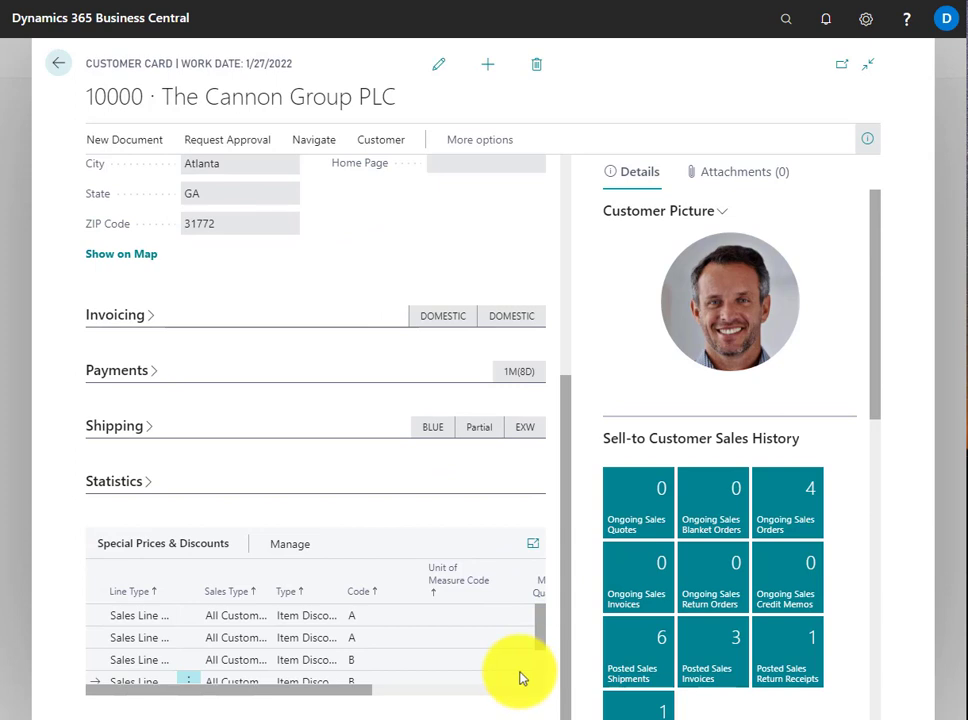
pyautogui.click(360, 430)
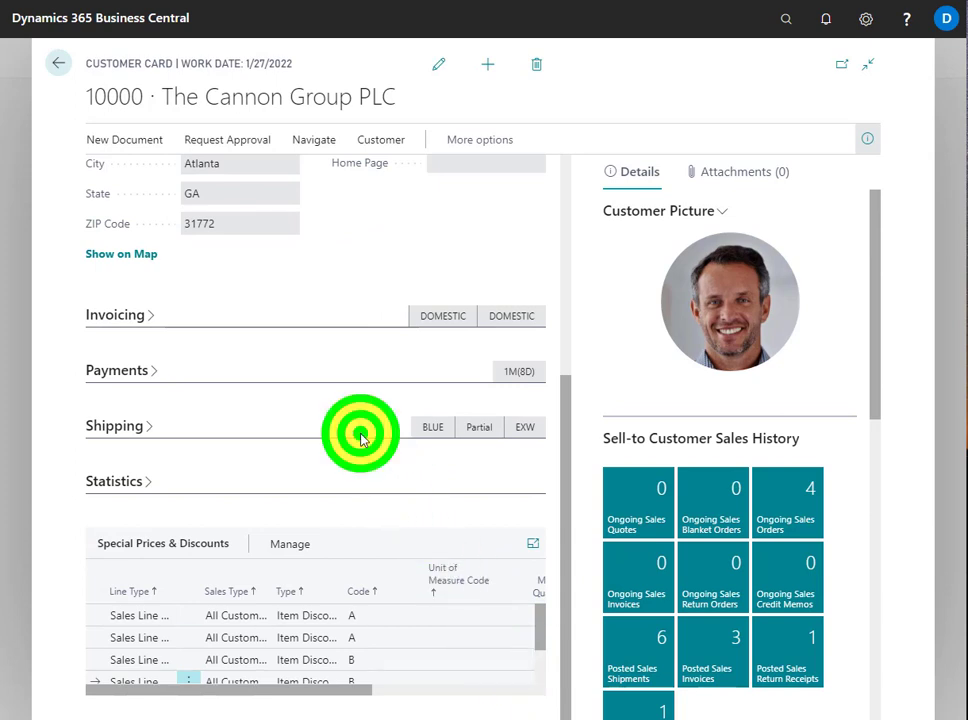
pyautogui.click(124, 436)
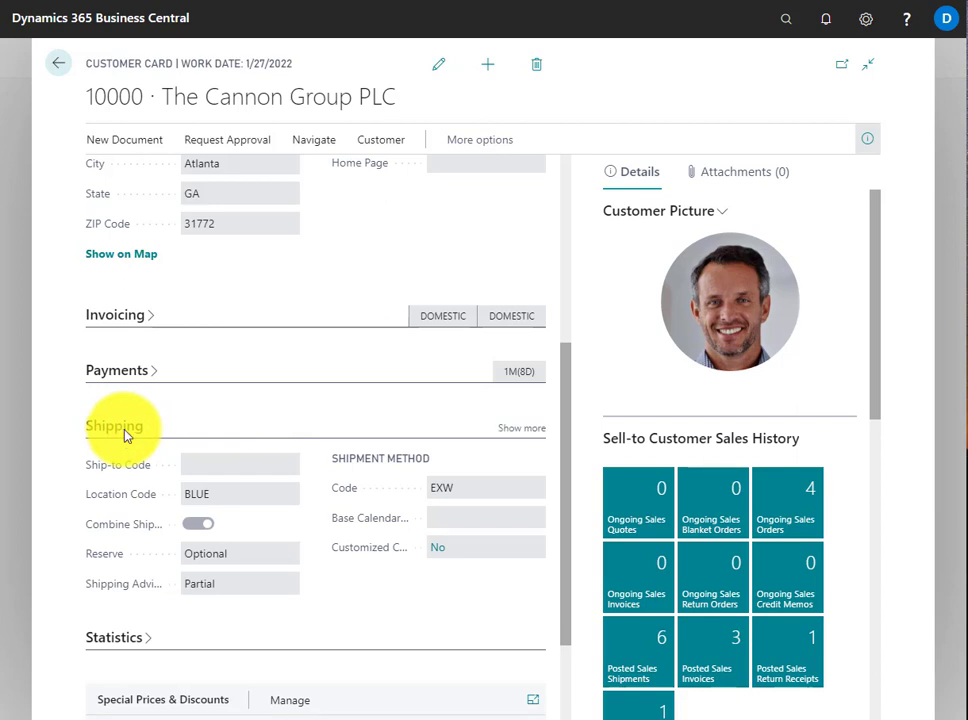
pyautogui.click(513, 430)
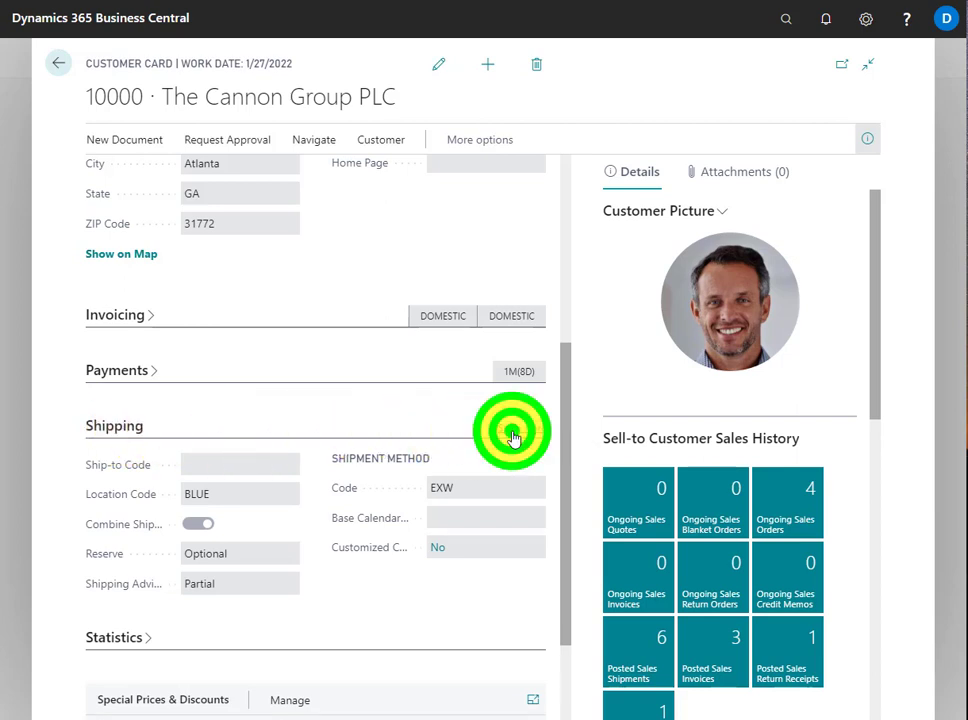
pyautogui.click(520, 429)
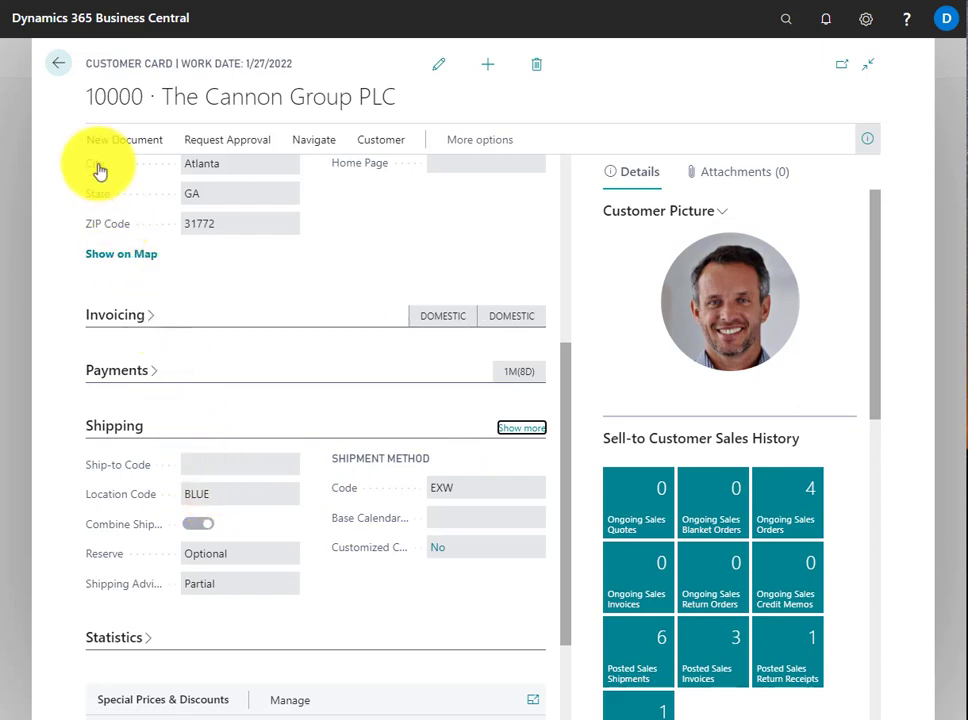
pyautogui.click(62, 68)
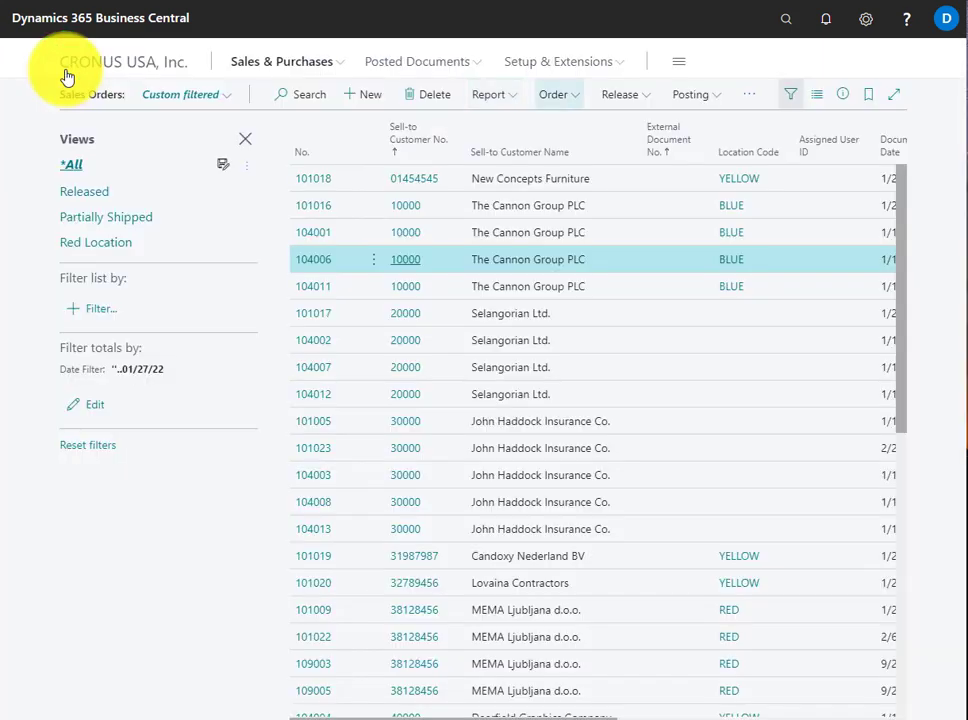
# Search for locations and open the Locations page
pyautogui.click(784, 22)
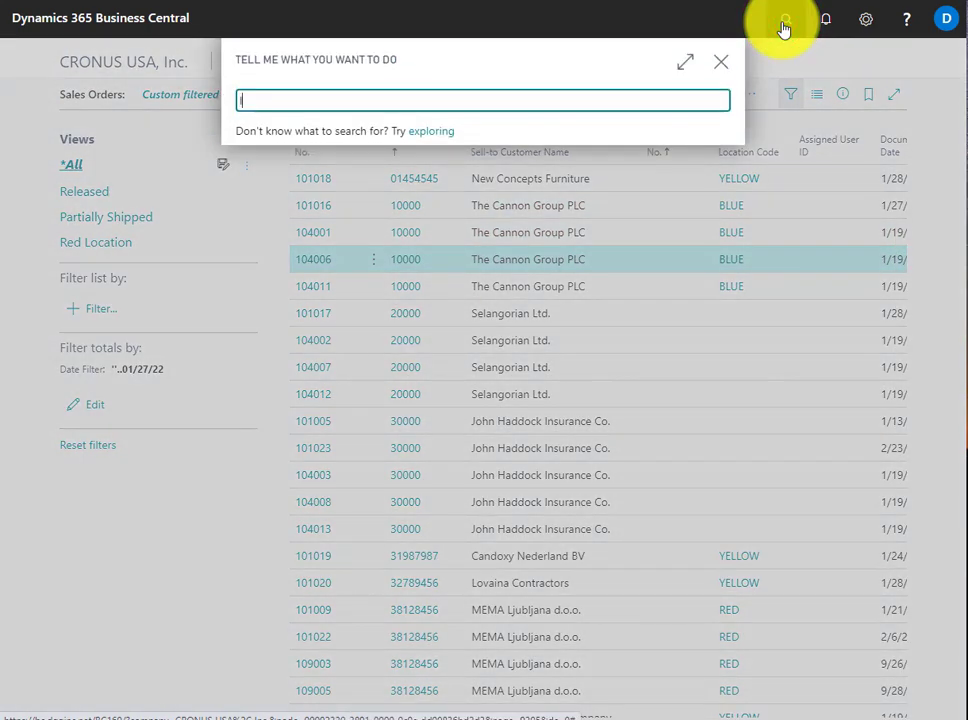
pyautogui.write('loac')
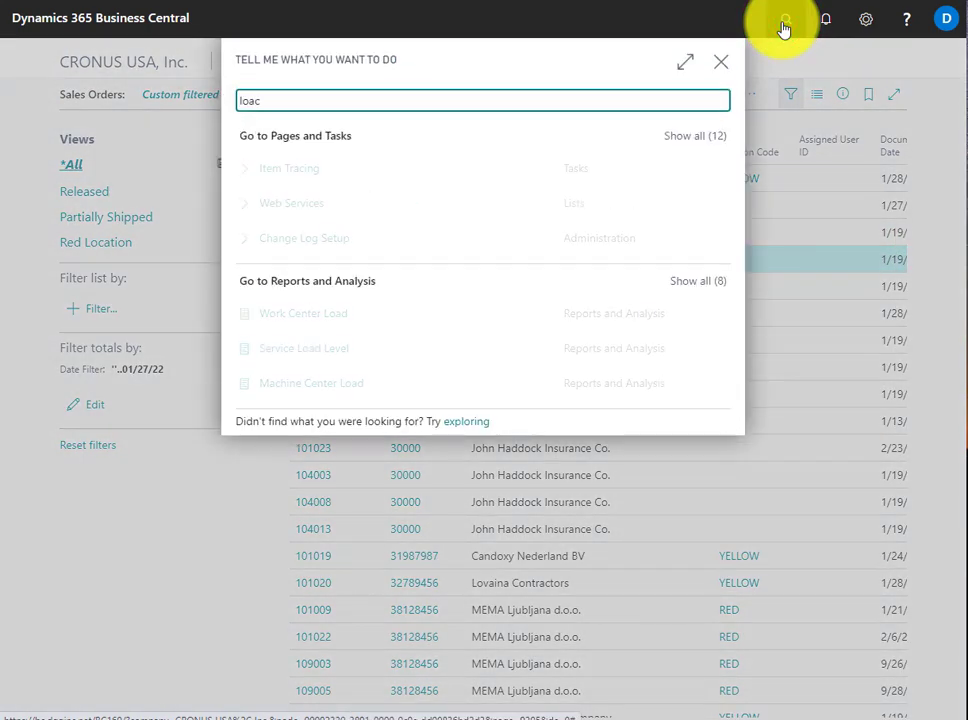
pyautogui.press('BackSpace')
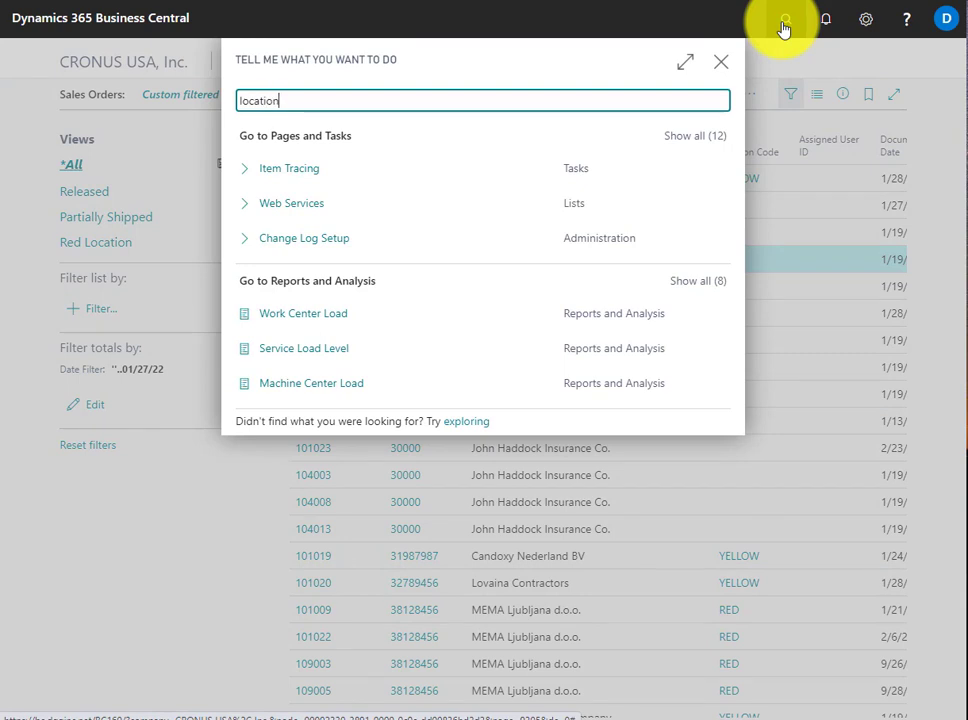
pyautogui.write('ations')
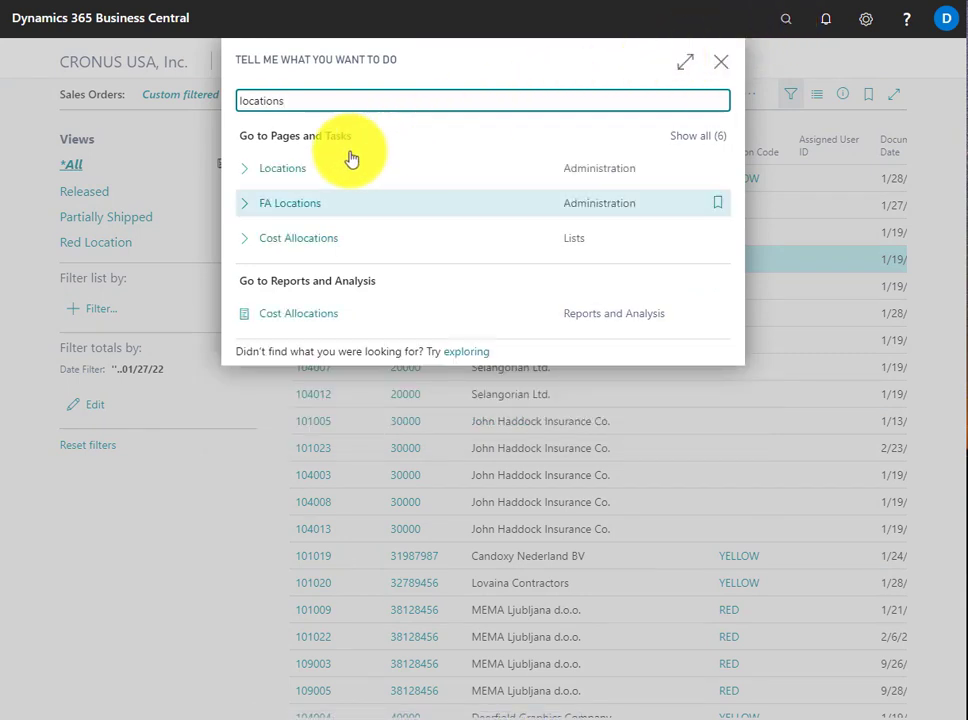
pyautogui.click(278, 176)
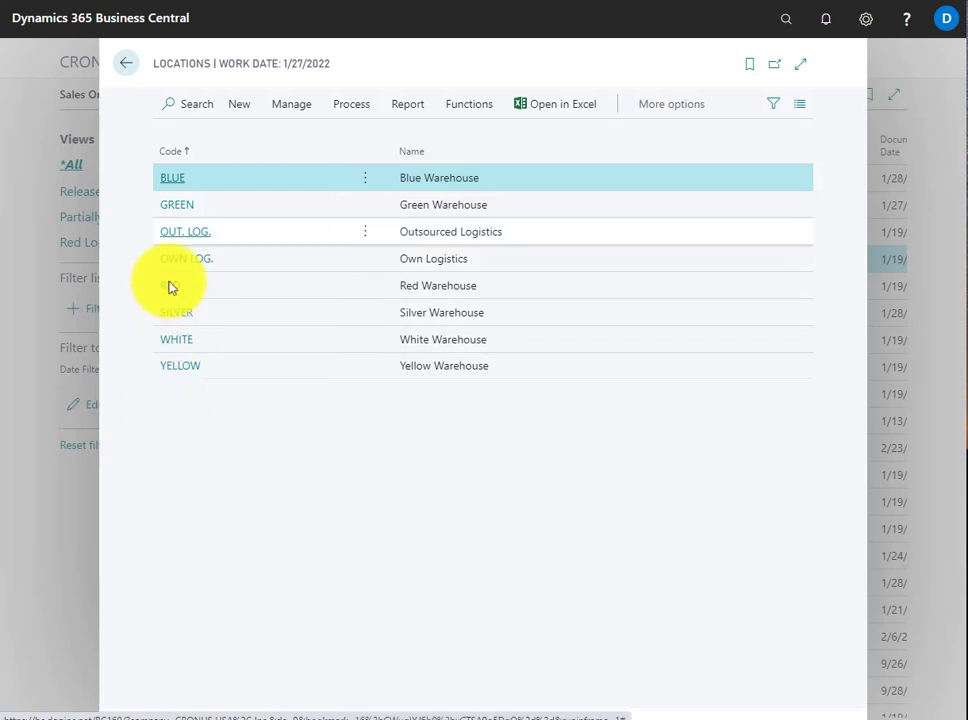
# Open the BLUE location card, examine its Warehouse settings, expand the Bins section and return to the locations list
pyautogui.click(172, 185)
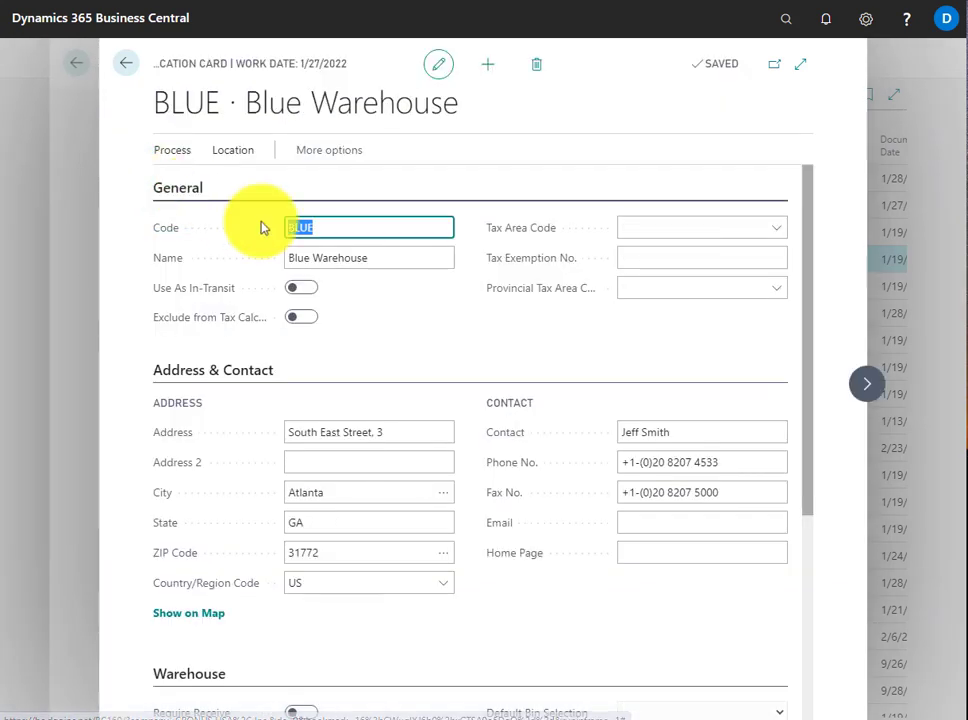
pyautogui.moveTo(804, 460); pyautogui.dragTo(768, 695)
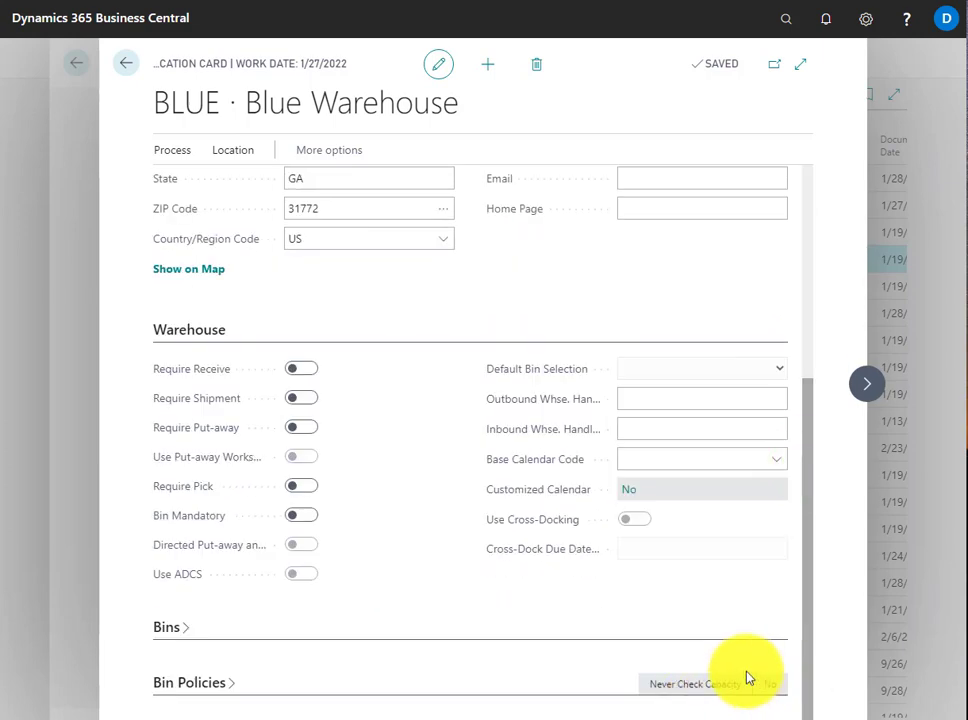
pyautogui.click(580, 628)
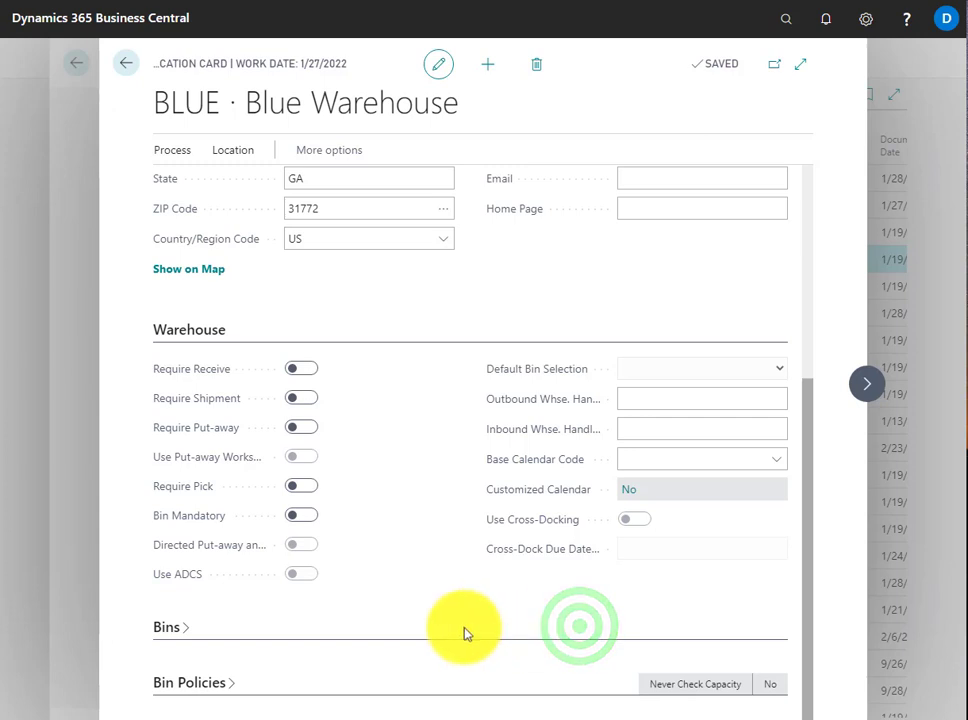
pyautogui.click(158, 628)
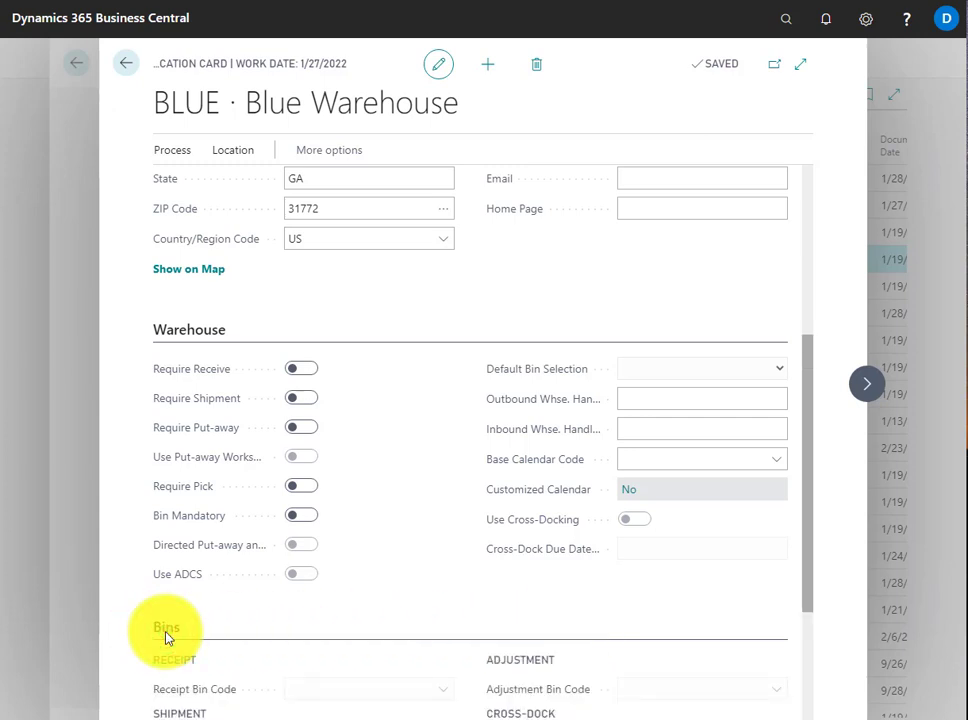
pyautogui.click(121, 64)
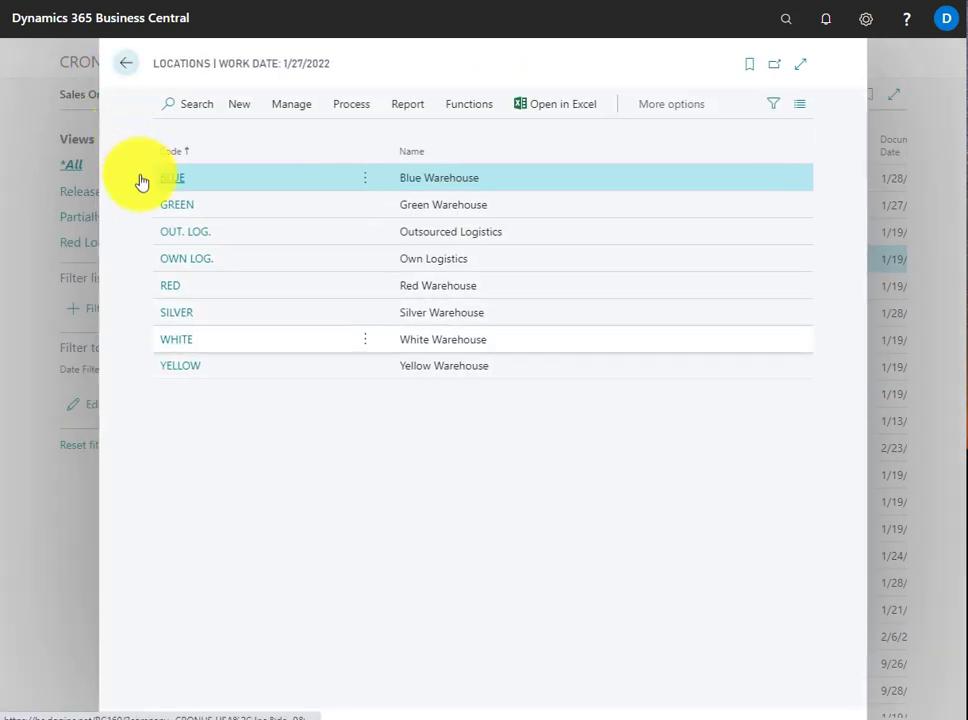
# Examine the Warehouse settings on the RED and YELLOW location cards, returning to the locations list after each
pyautogui.click(163, 290)
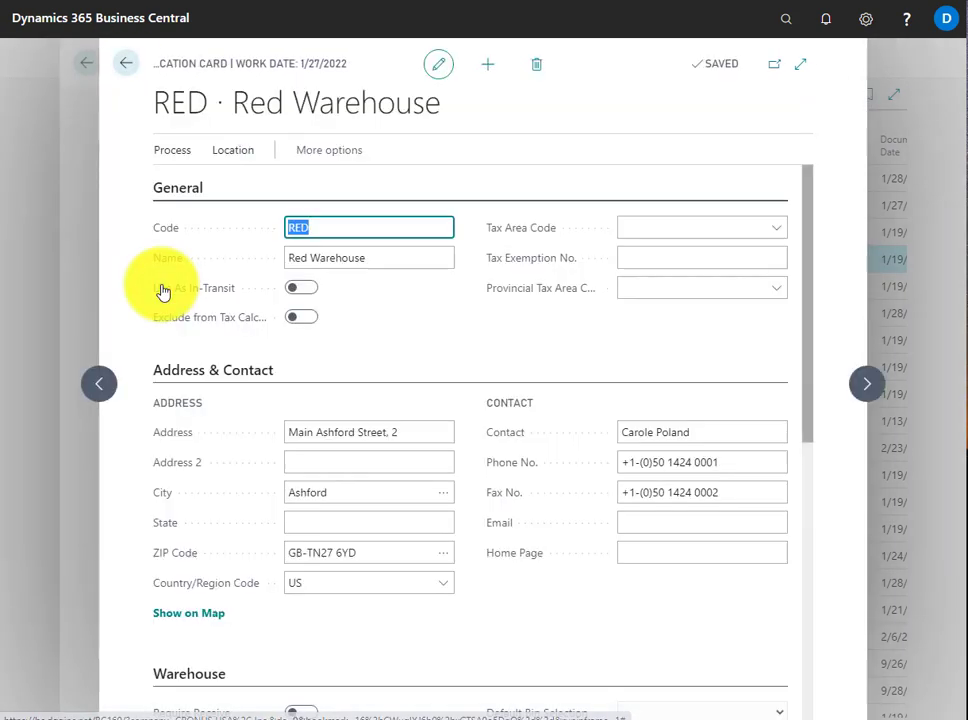
pyautogui.moveTo(806, 421); pyautogui.dragTo(784, 605)
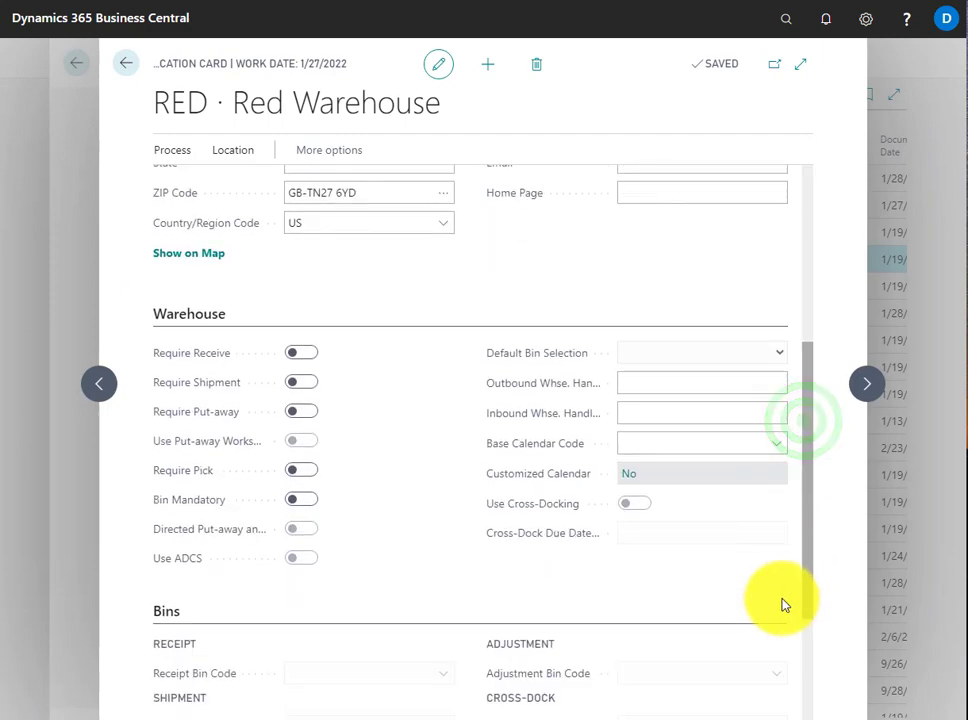
pyautogui.click(121, 74)
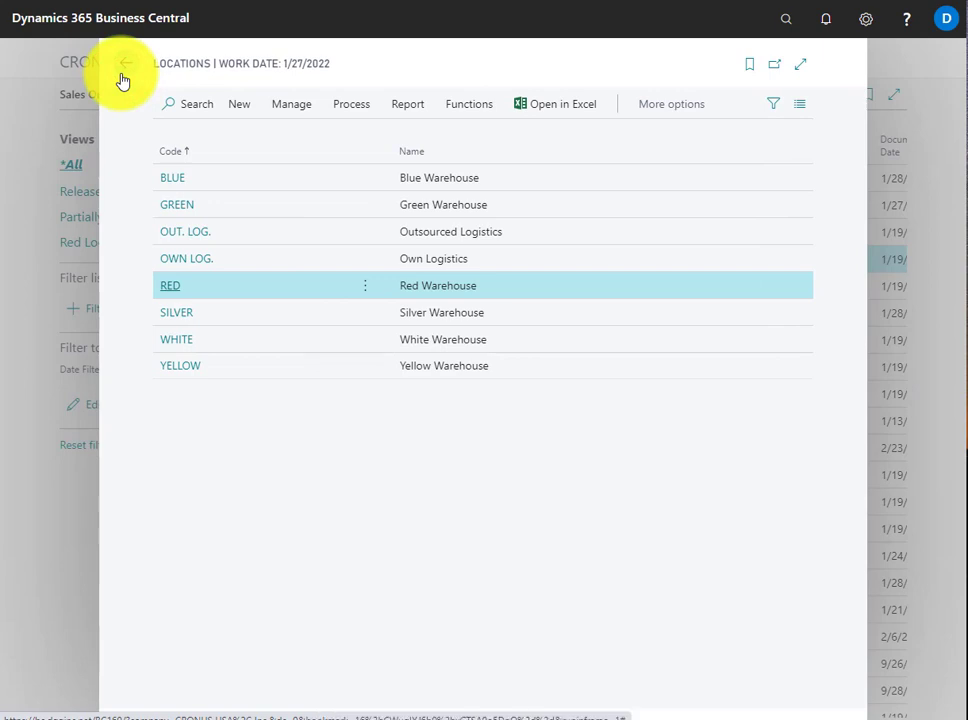
pyautogui.click(186, 375)
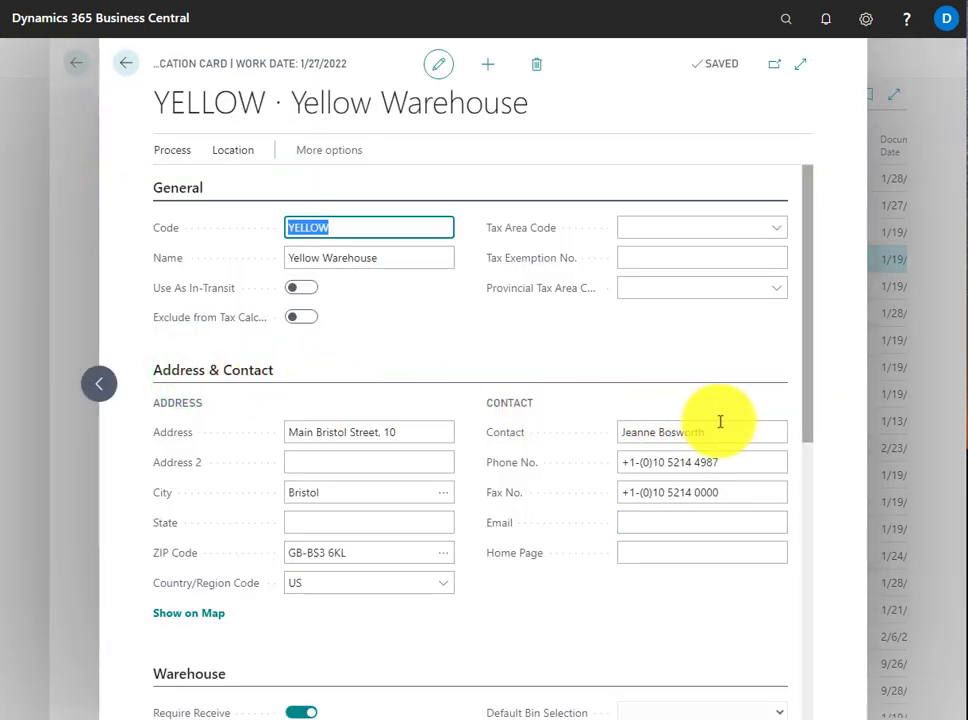
pyautogui.click(806, 430)
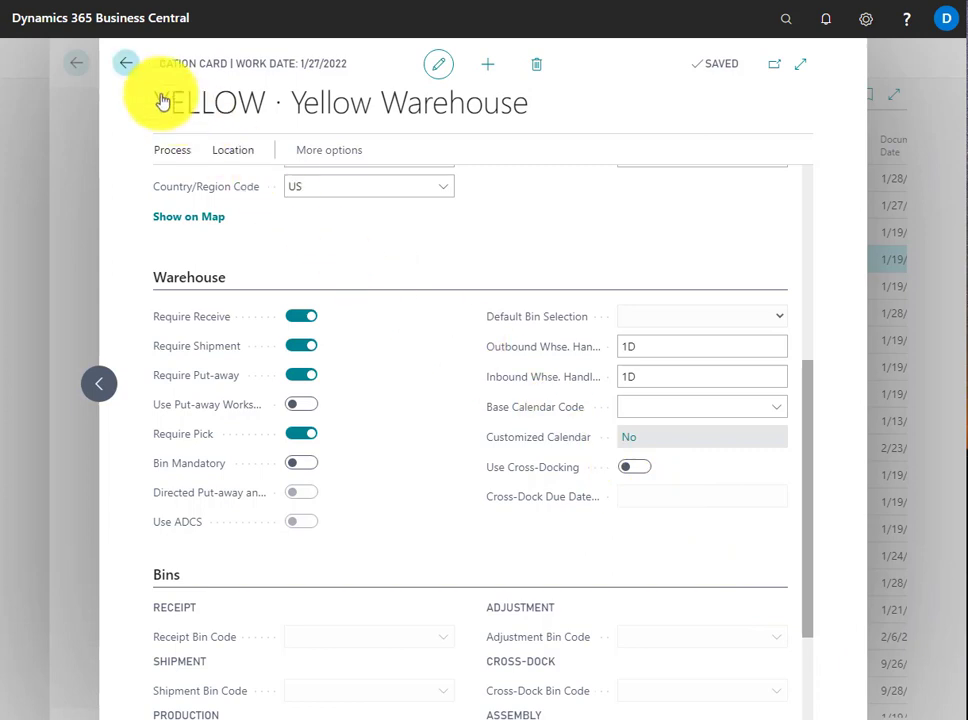
pyautogui.click(125, 64)
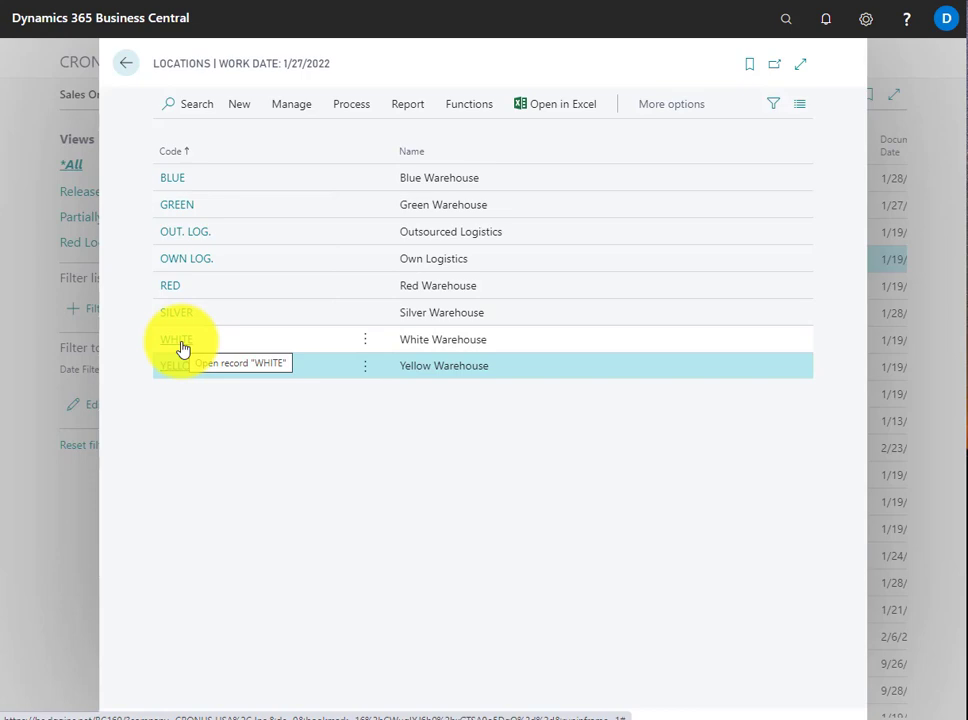
# Examine the Warehouse settings on the WHITE location card and return to the sales orders list
pyautogui.click(183, 345)
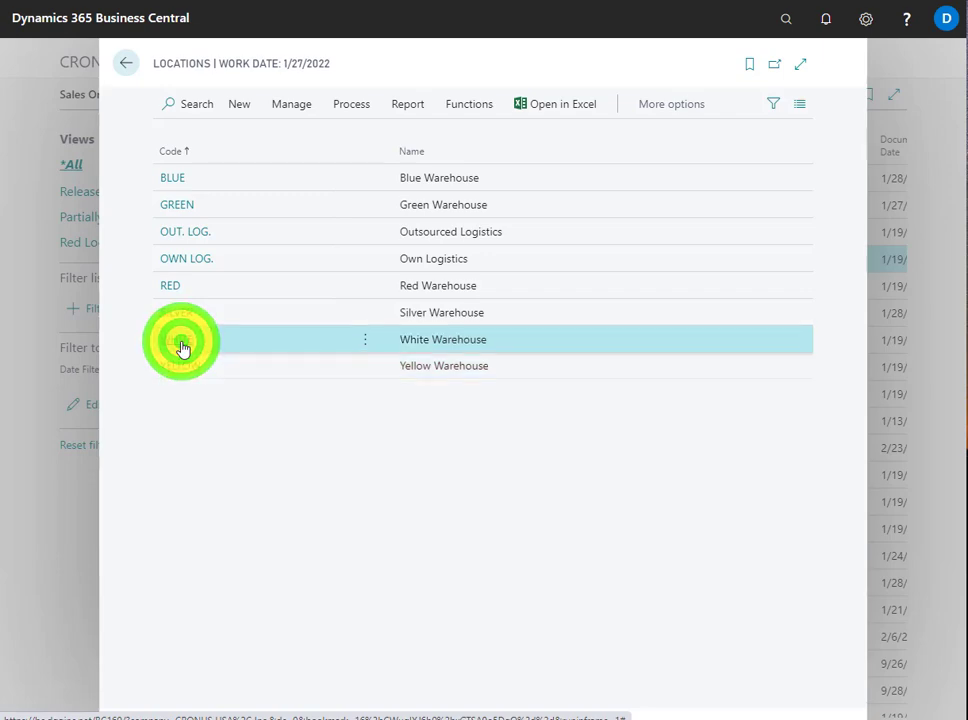
pyautogui.moveTo(806, 350); pyautogui.dragTo(728, 298)
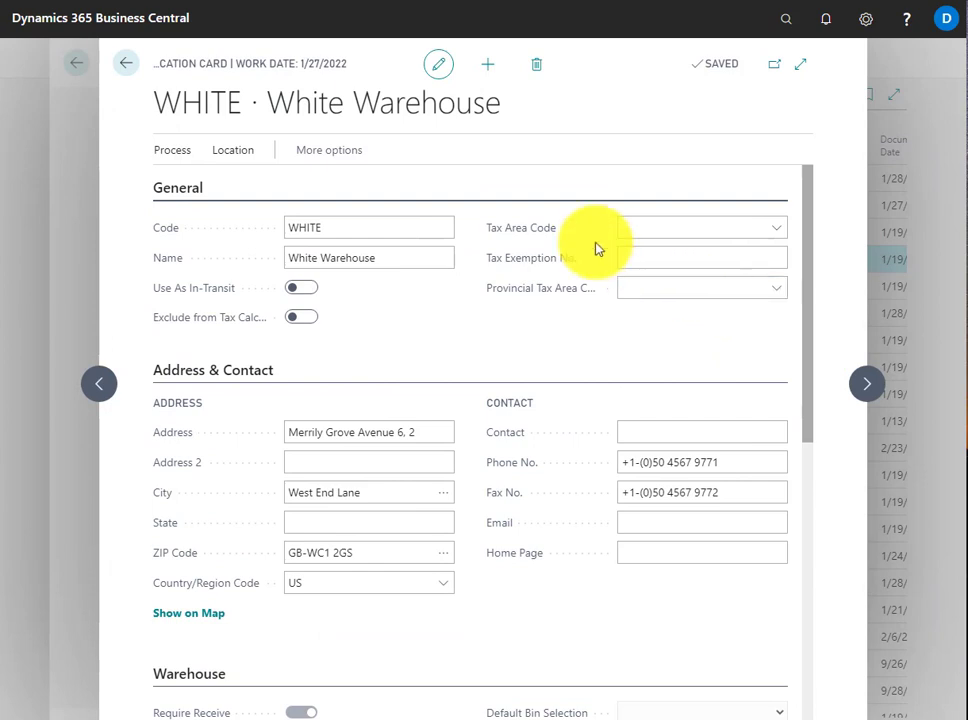
pyautogui.click(127, 68)
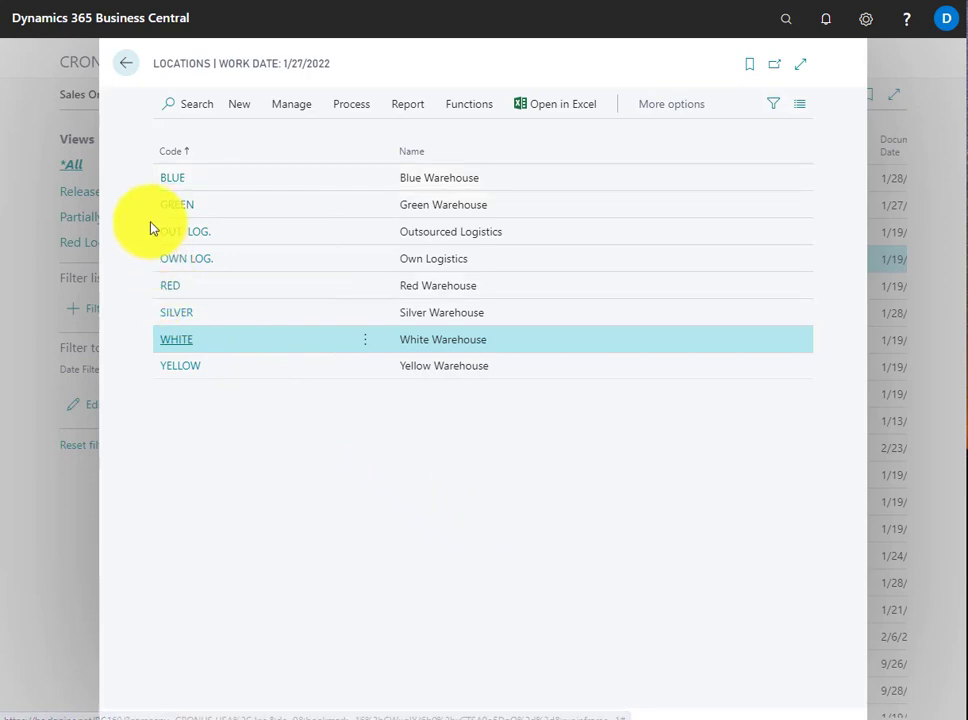
pyautogui.click(126, 66)
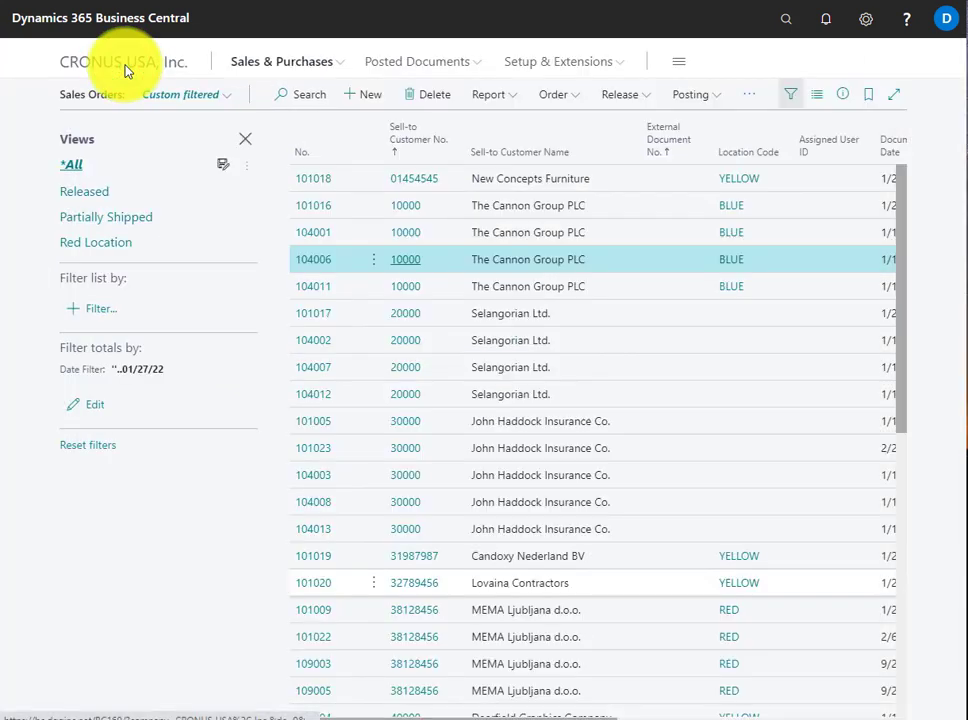
# Look up the YELLOW location on the Englunds Kontorsmöbler AB sales order and open that order
pyautogui.moveTo(903, 383); pyautogui.dragTo(955, 590)
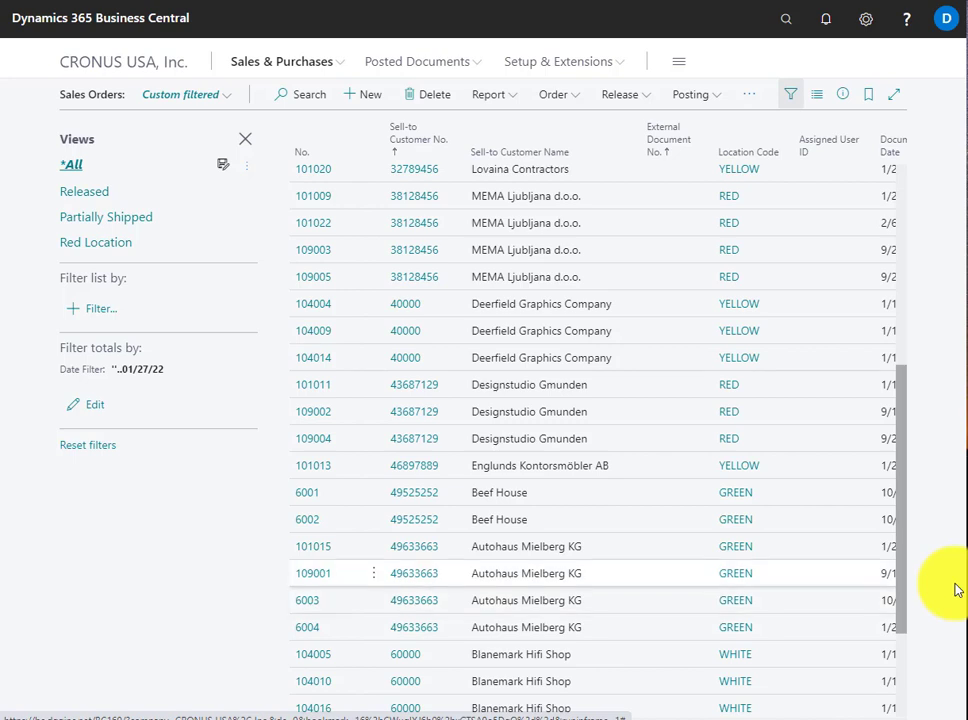
pyautogui.click(743, 466)
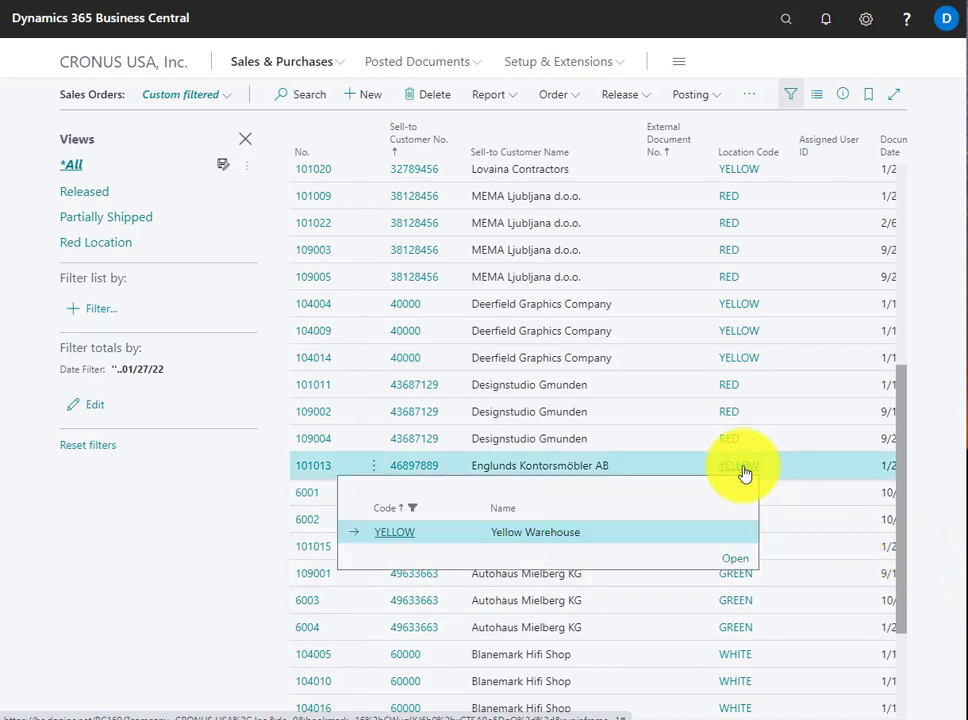
pyautogui.click(306, 468)
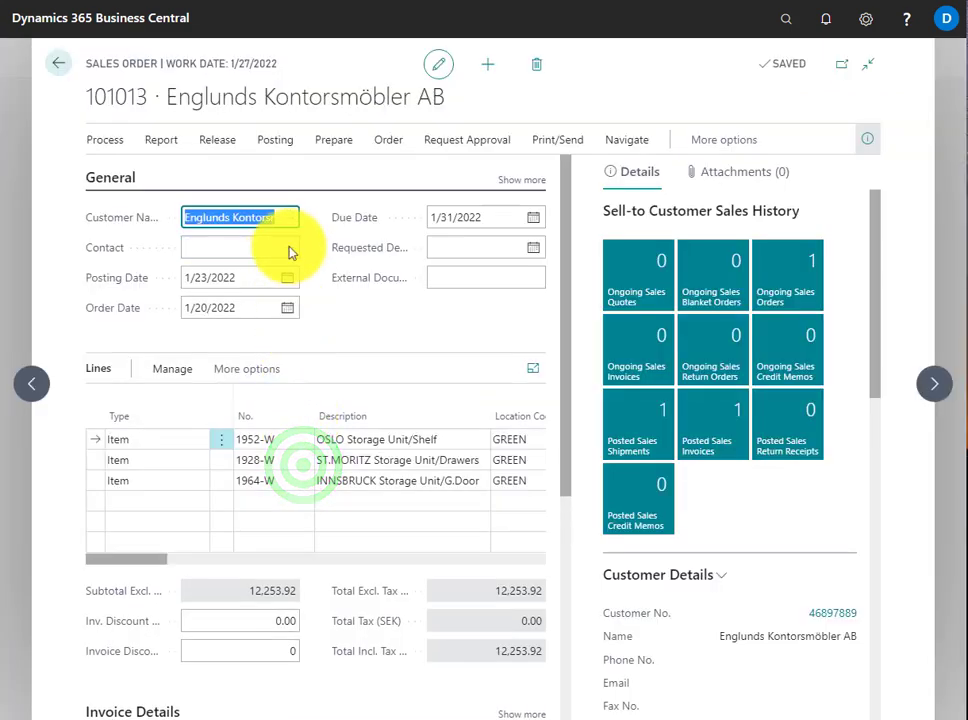
# Try to post the Englunds Kontorsmöbler AB order with the Ship option and close the error messages page
pyautogui.click(280, 143)
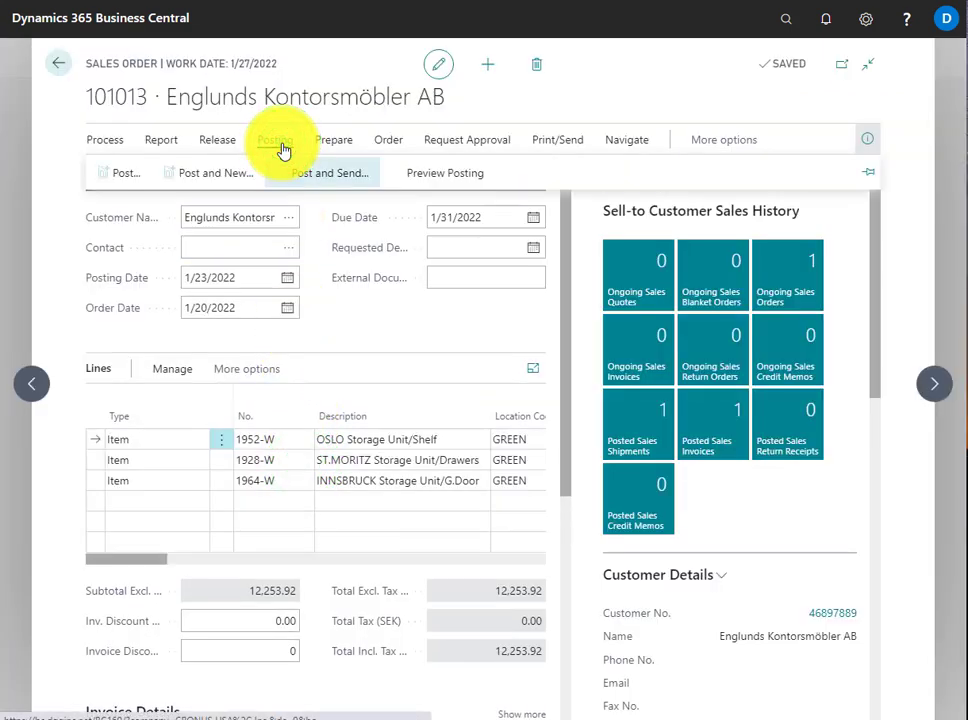
pyautogui.click(123, 172)
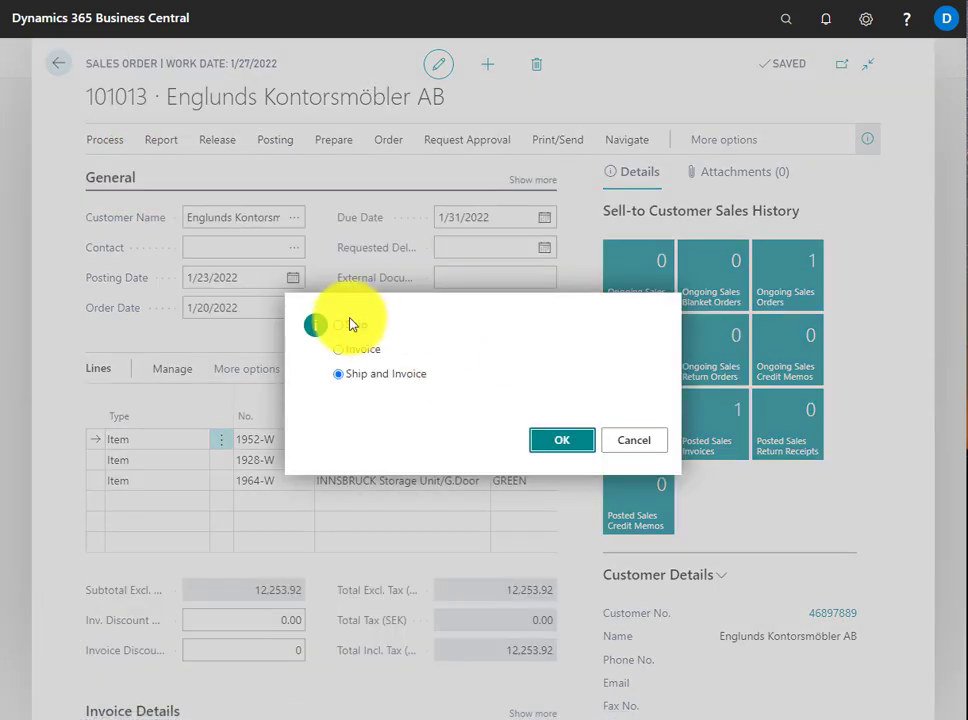
pyautogui.click(349, 322)
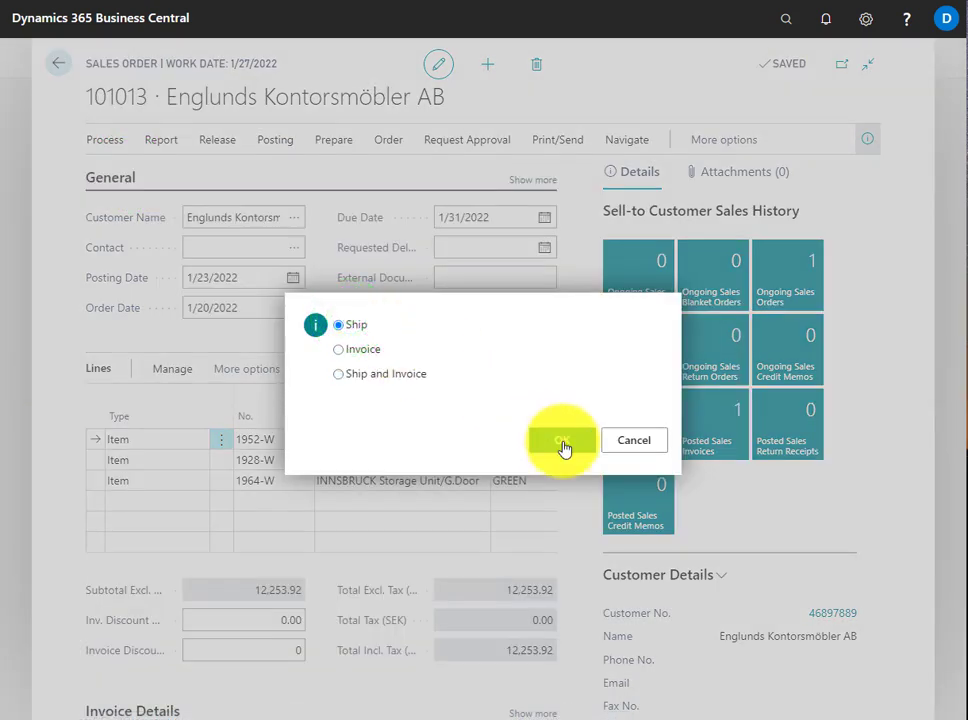
pyautogui.click(562, 441)
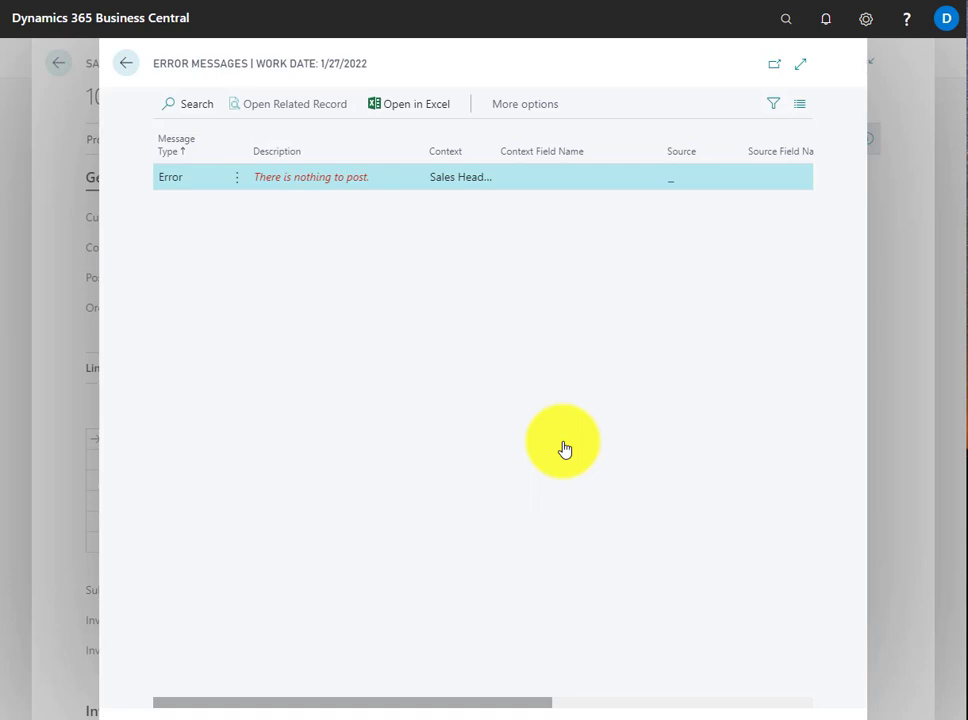
pyautogui.click(126, 63)
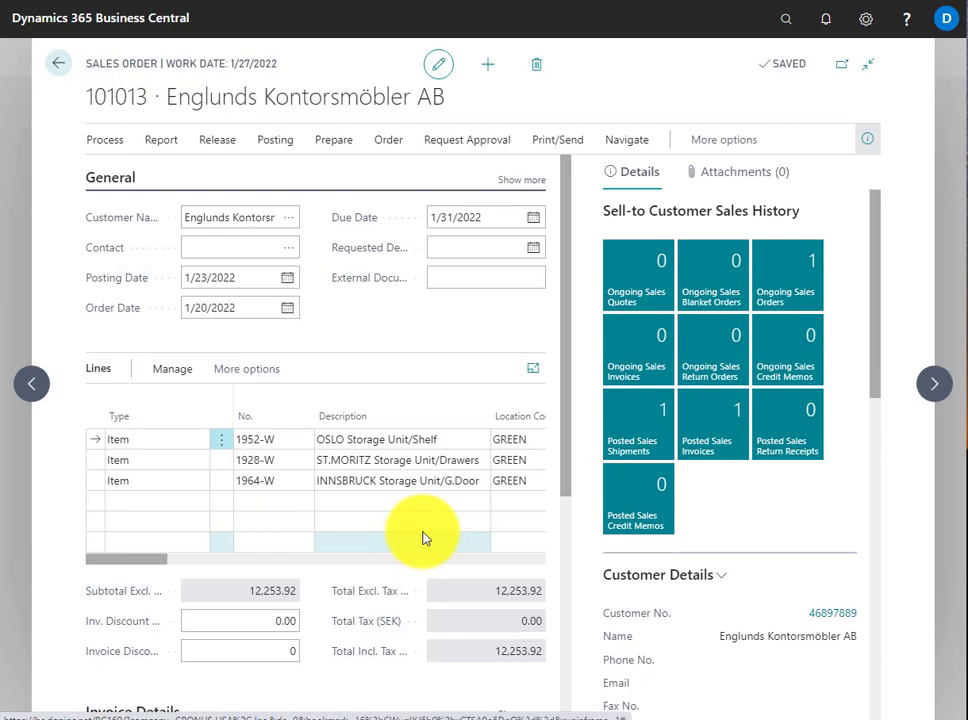
# Check the shipped and to-invoice quantities on the order's lines and return to the sales orders list
pyautogui.click(522, 560)
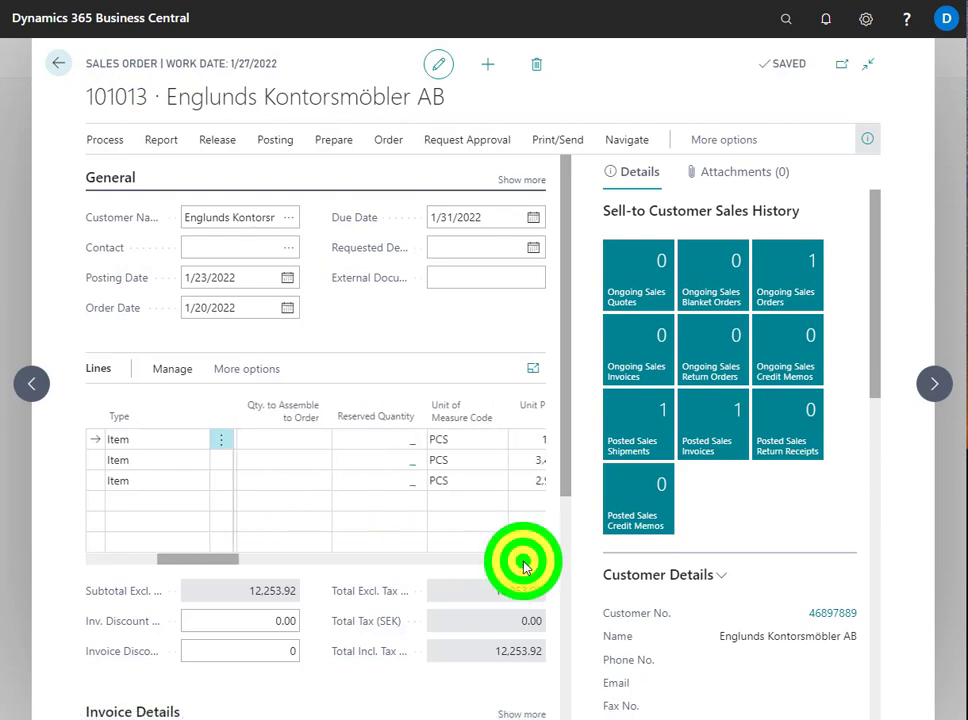
pyautogui.click(523, 560)
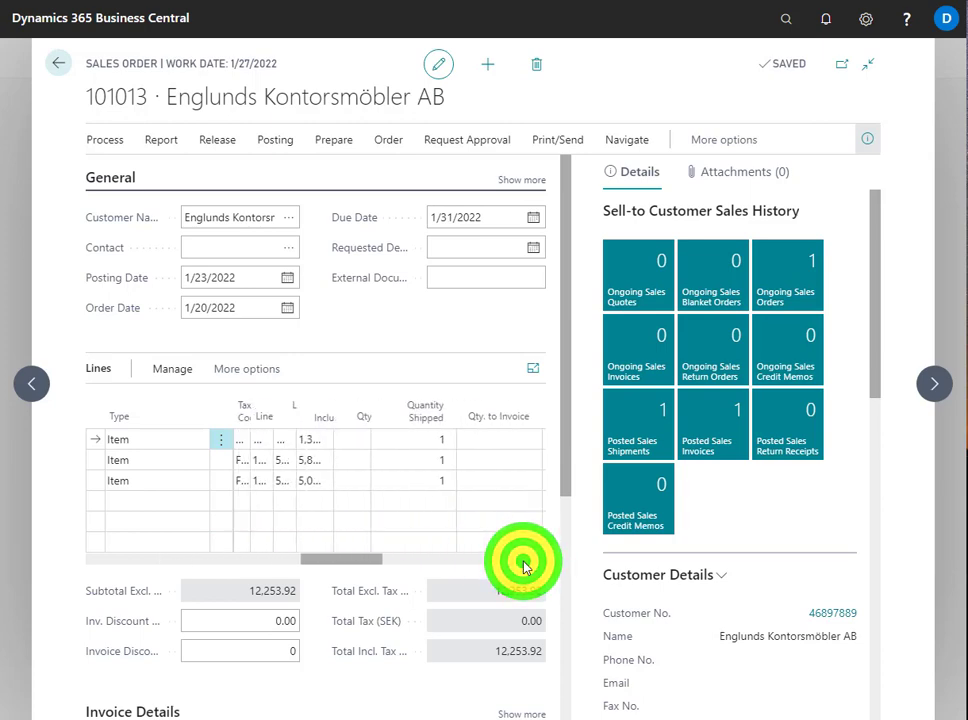
pyautogui.click(56, 70)
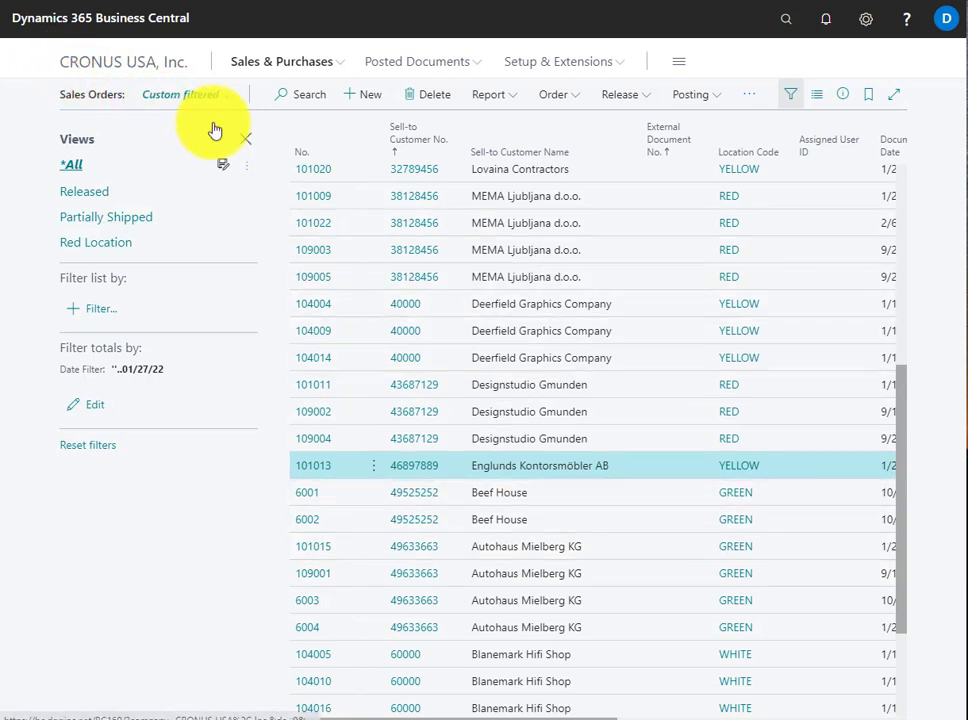
# Hide the sales orders filter pane, open the role explorer and explore all available business features down to the Warehouse area
pyautogui.click(248, 140)
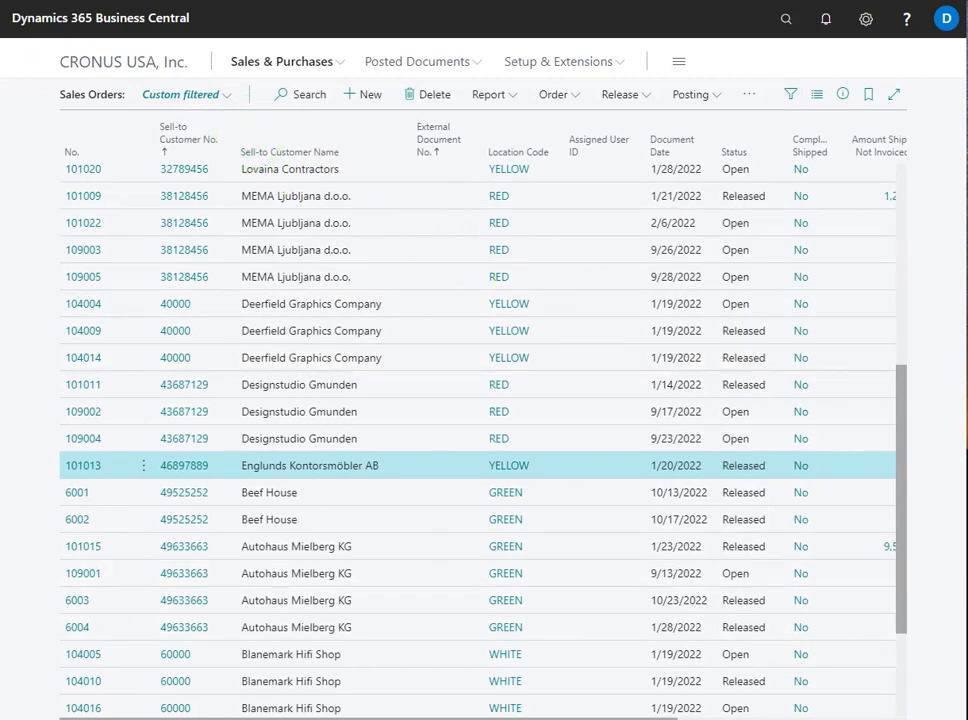
pyautogui.click(683, 66)
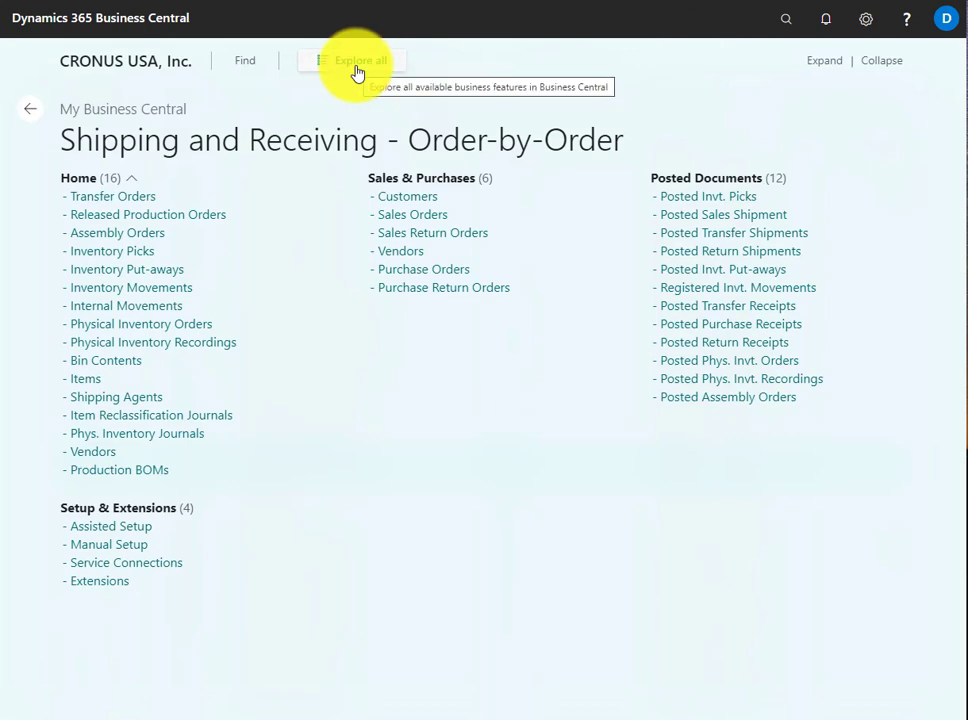
pyautogui.click(357, 69)
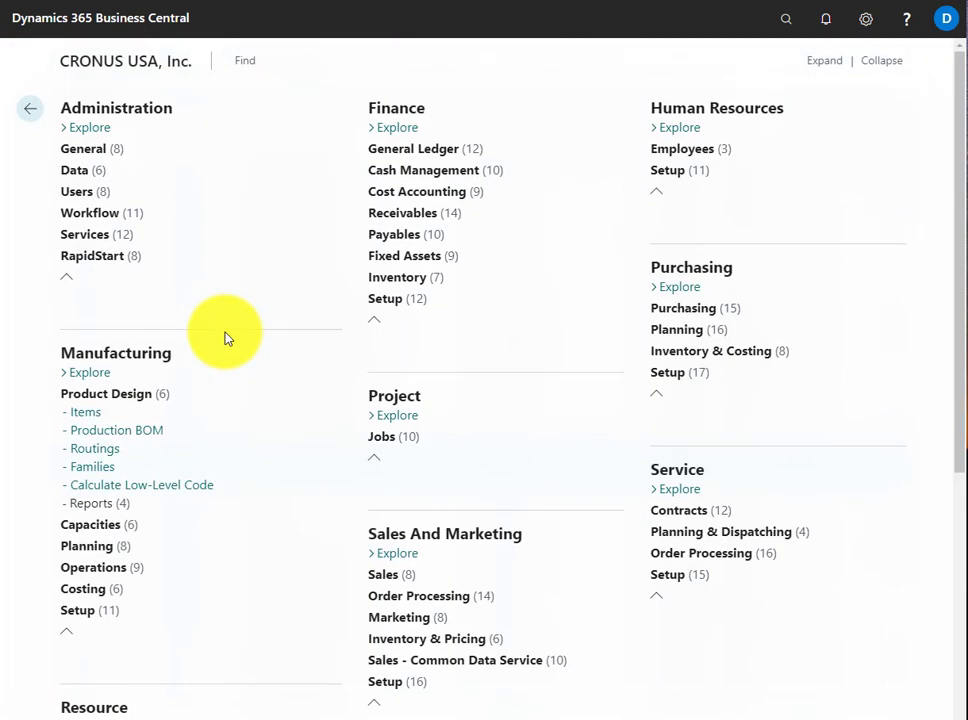
pyautogui.click(960, 462)
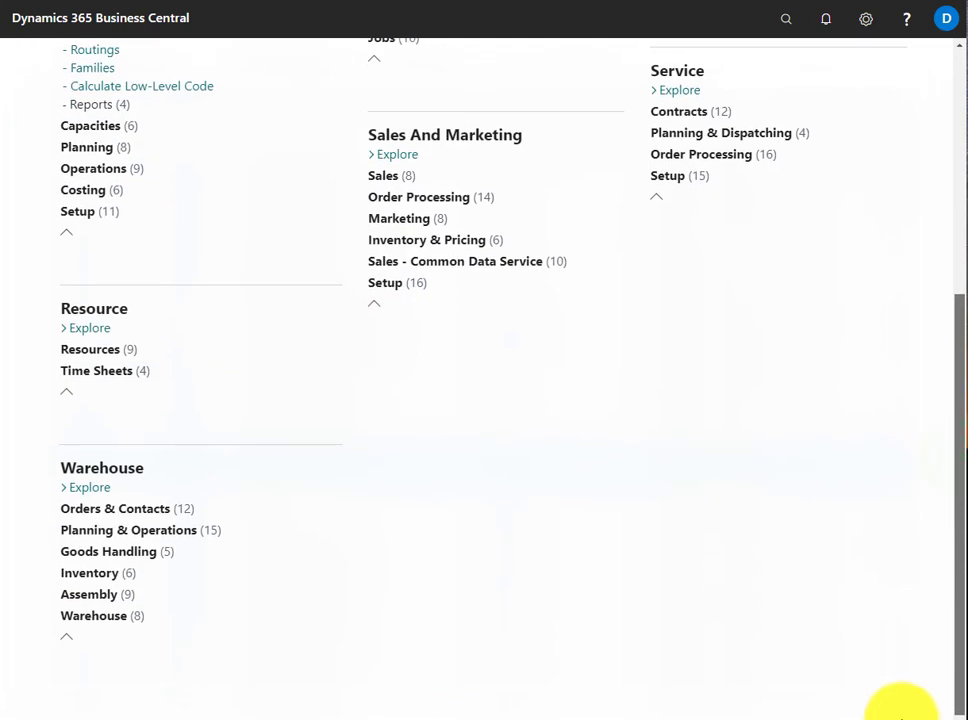
# Look through the feature overview, briefly expand Reports and Capacities under Manufacturing, and collapse Capacities and Product Design
pyautogui.scroll(5, 907, 400)
pyautogui.scroll(-1, 945, 571)
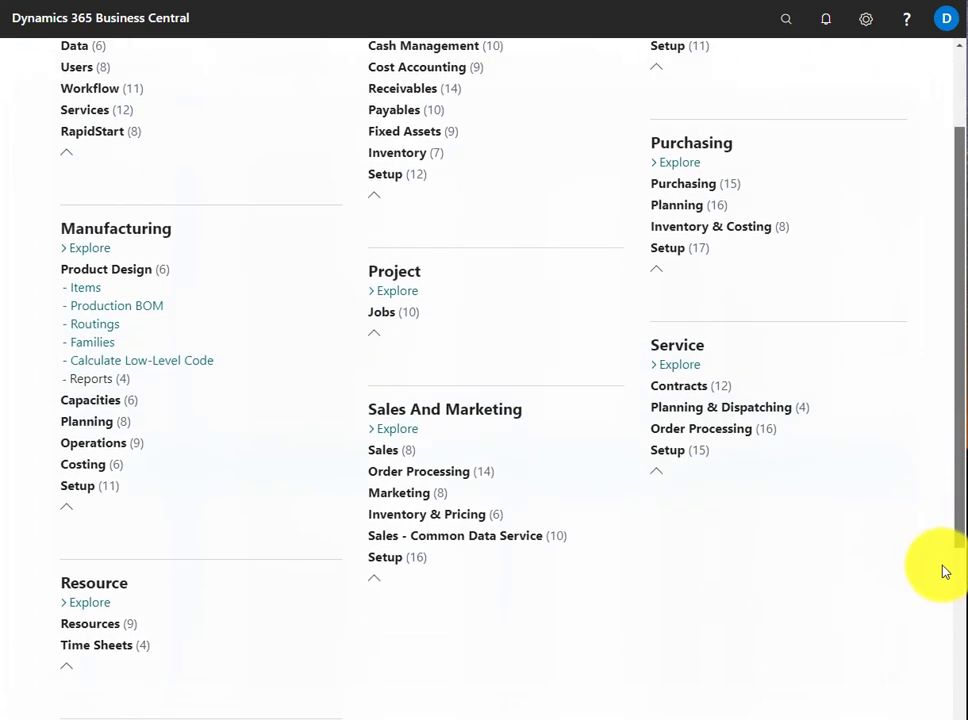
pyautogui.scroll(-3, 945, 571)
pyautogui.scroll(2, 901, 650)
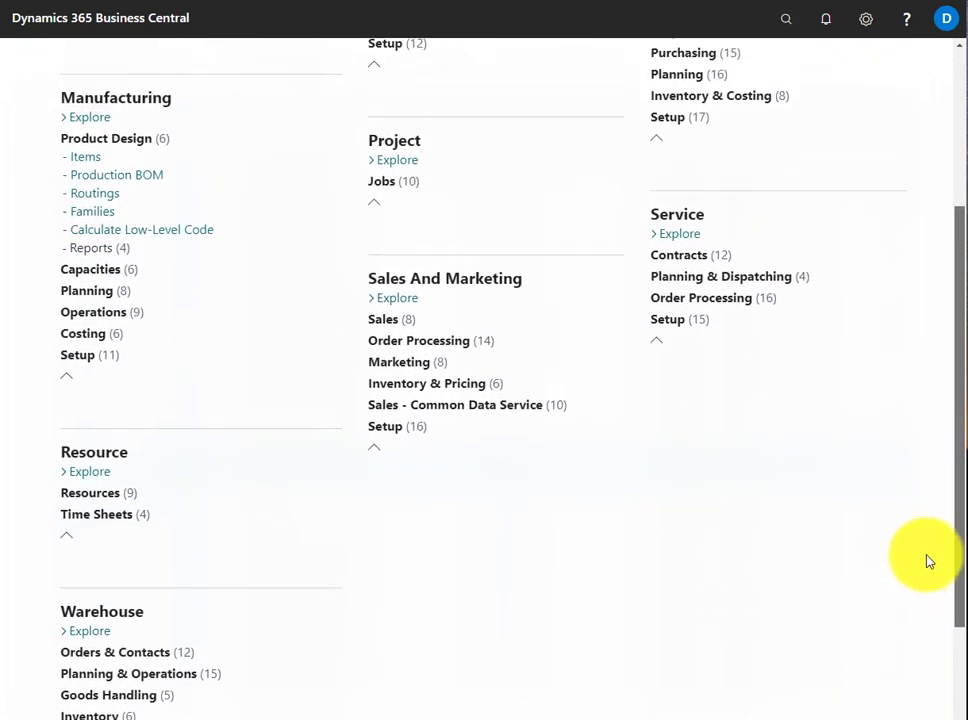
pyautogui.scroll(2, 820, 500)
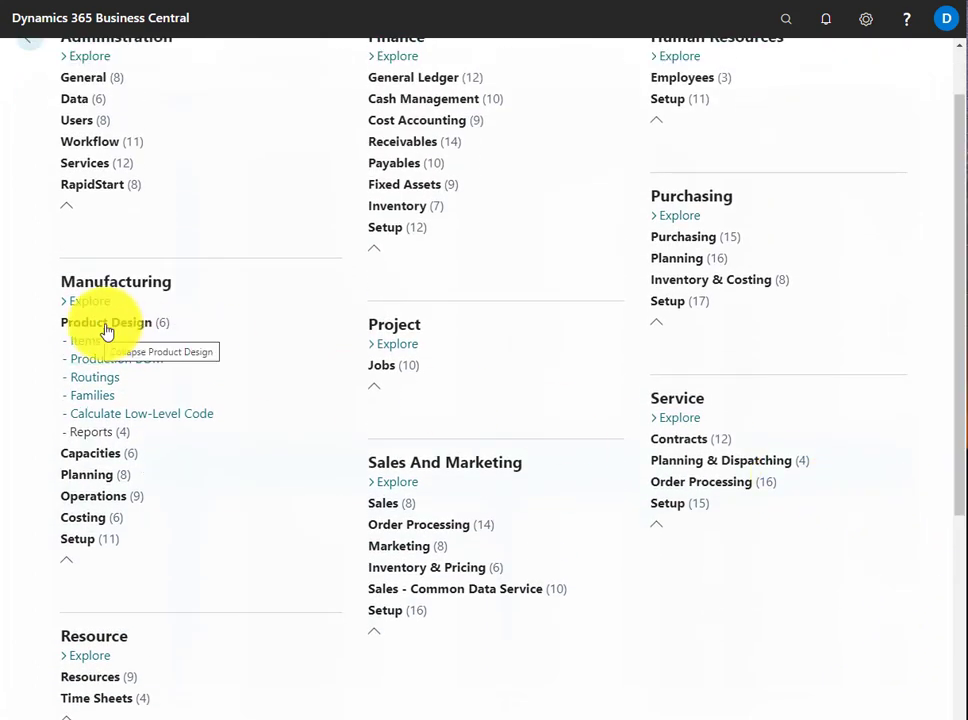
pyautogui.click(105, 432)
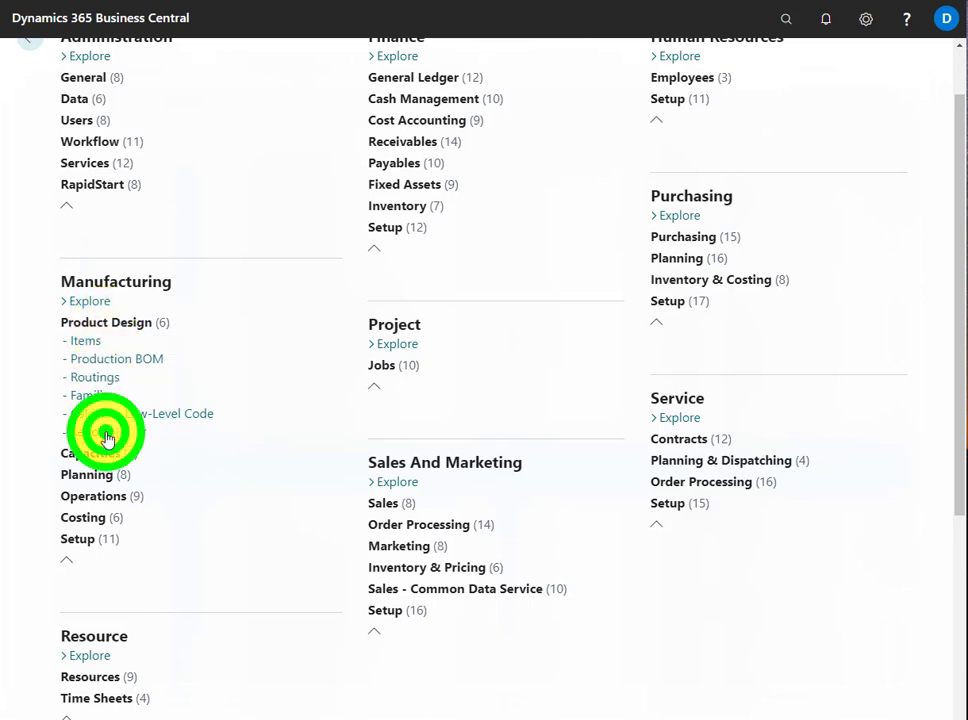
pyautogui.click(105, 433)
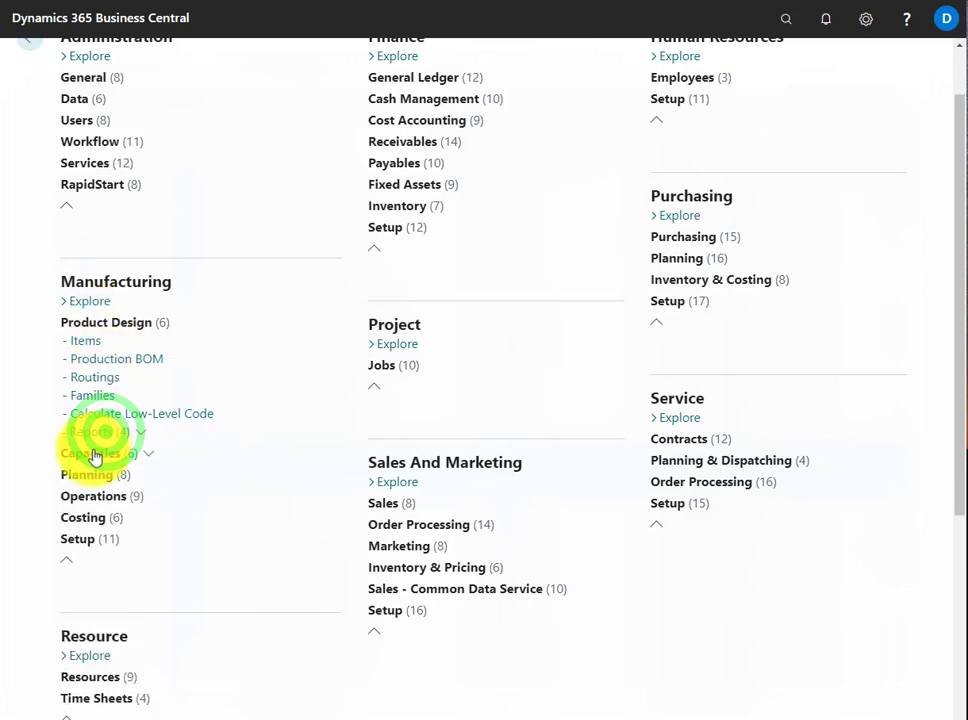
pyautogui.click(92, 452)
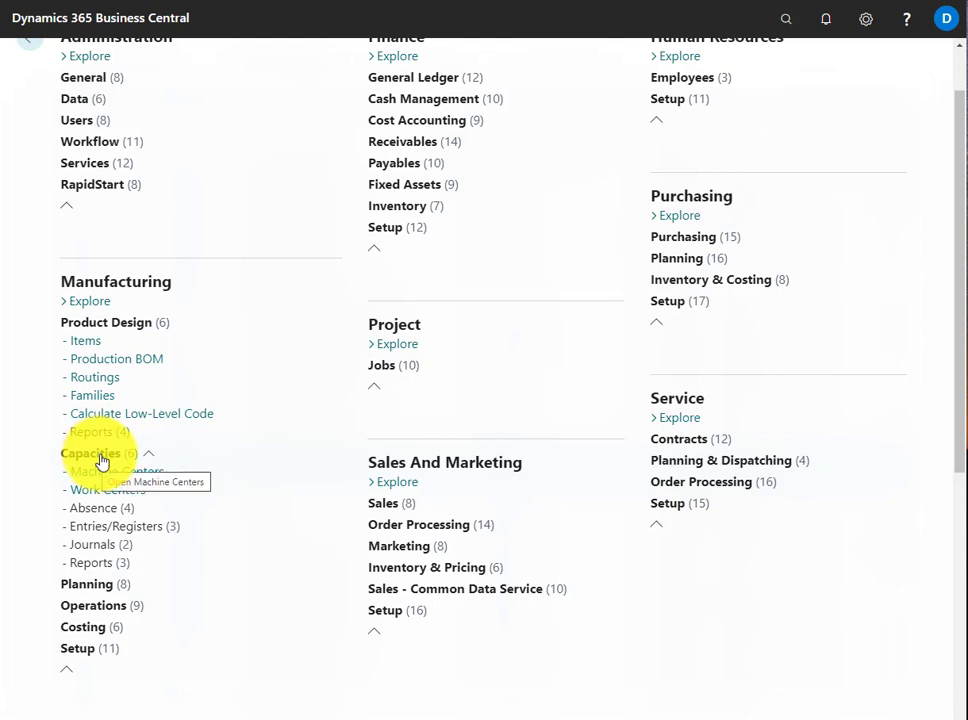
pyautogui.click(101, 455)
pyautogui.click(112, 327)
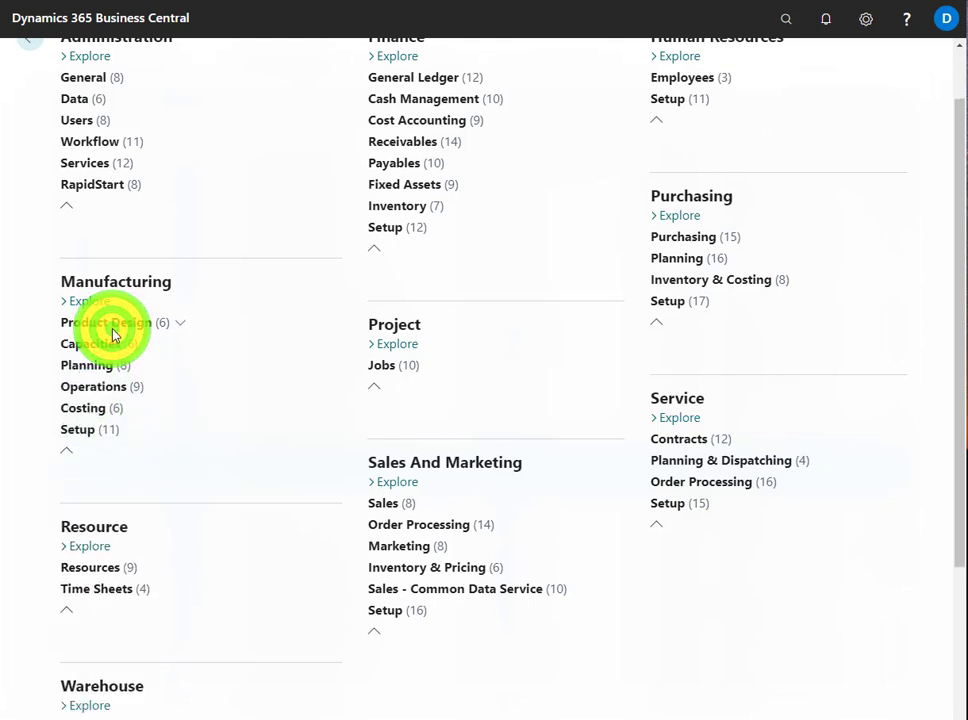
# Expand Orders & Contacts under Warehouse to review its pages, and leave the role explorer for the sales orders list
pyautogui.moveTo(955, 560); pyautogui.dragTo(955, 712)
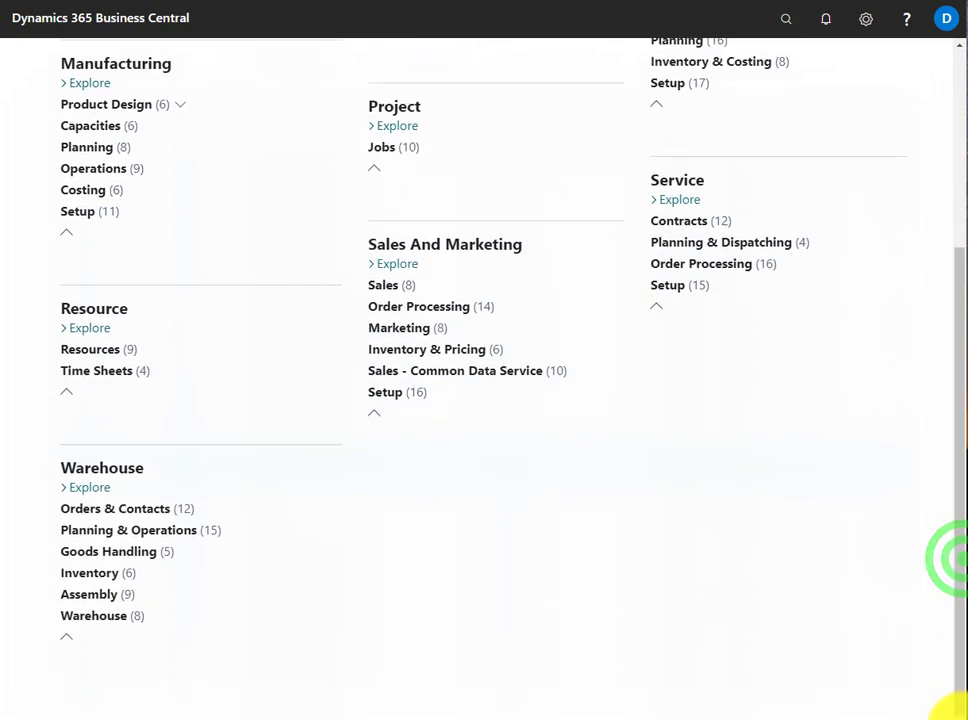
pyautogui.click(139, 513)
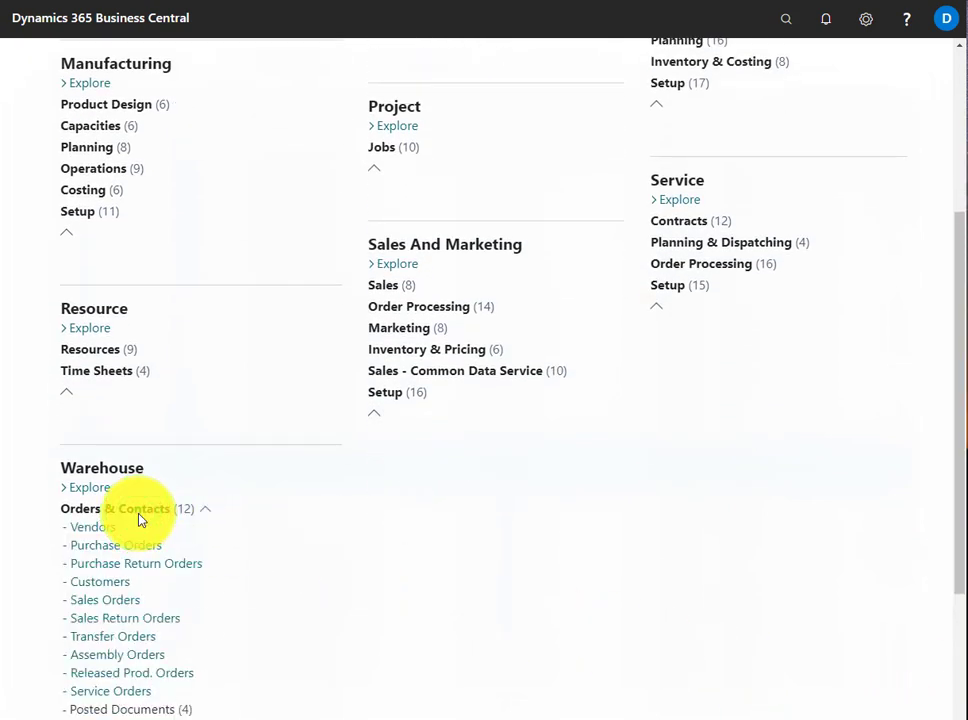
pyautogui.click(950, 568)
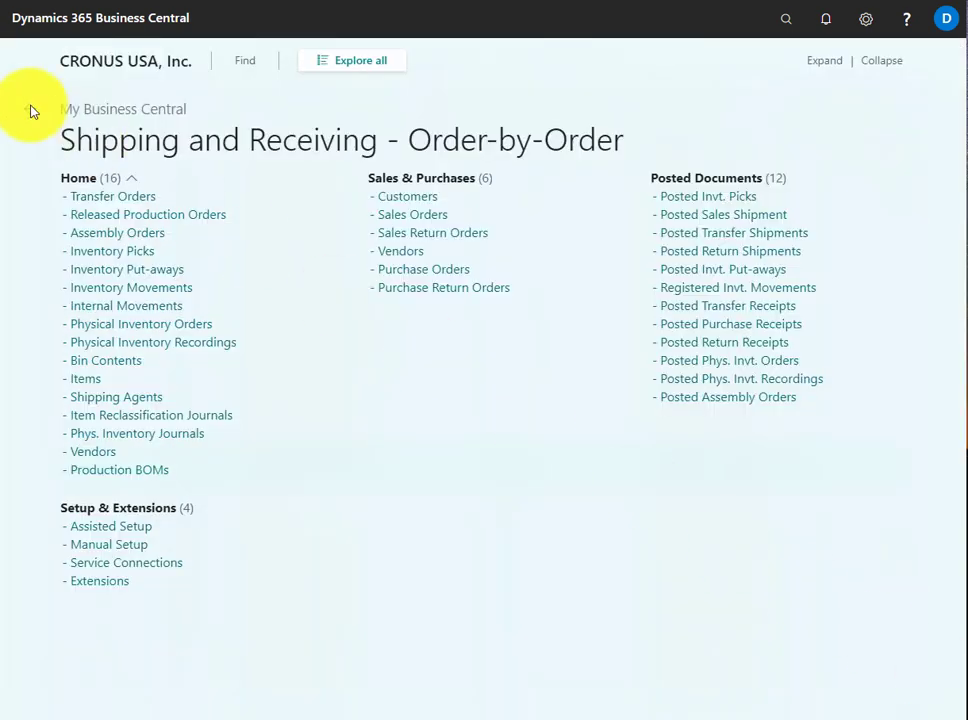
pyautogui.click(31, 110)
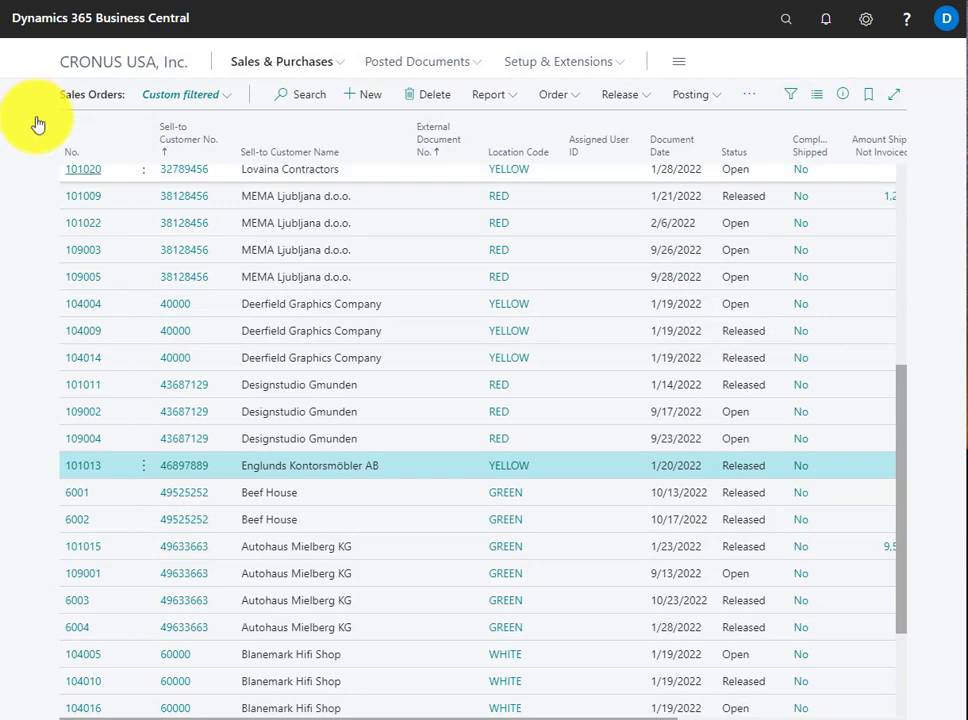
# Open the released MEMA Ljubljana d.o.o. sales order dated 1/21/2022 and its customer card from the customer details
pyautogui.click(76, 196)
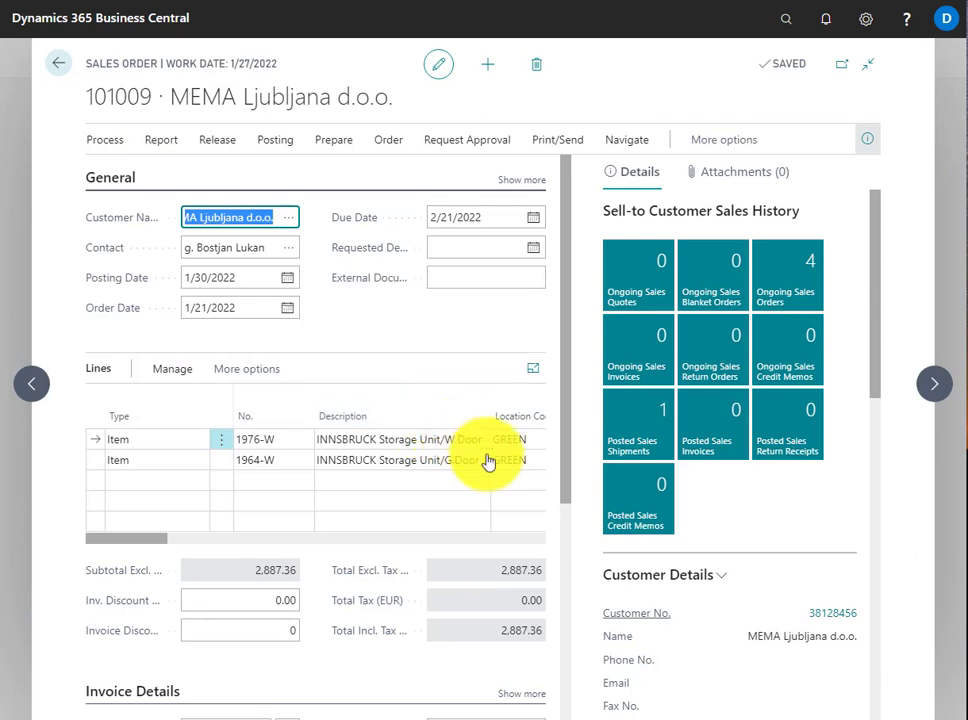
pyautogui.click(820, 616)
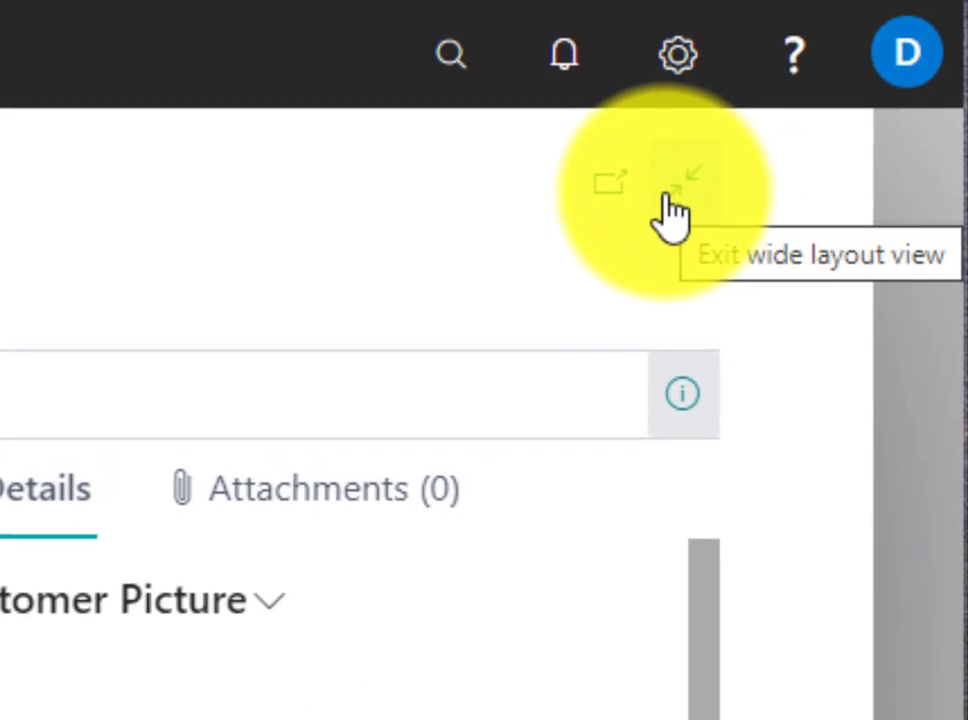
# Toggle the customer card's wide layout off and on, and open the card in a separate window
pyautogui.click(668, 196)
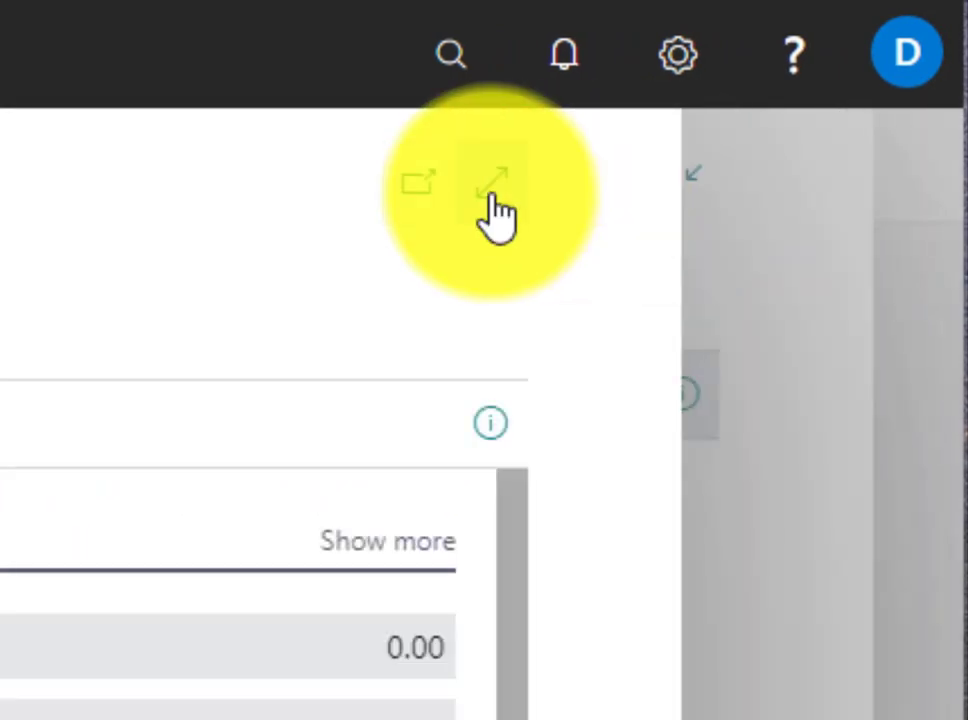
pyautogui.click(492, 198)
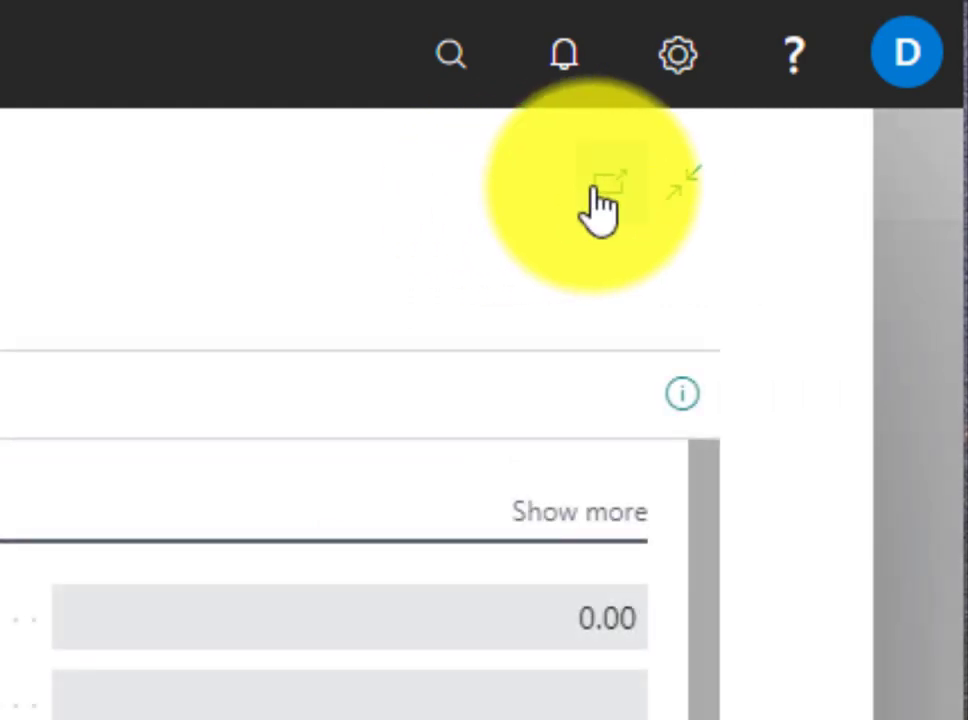
pyautogui.click(600, 192)
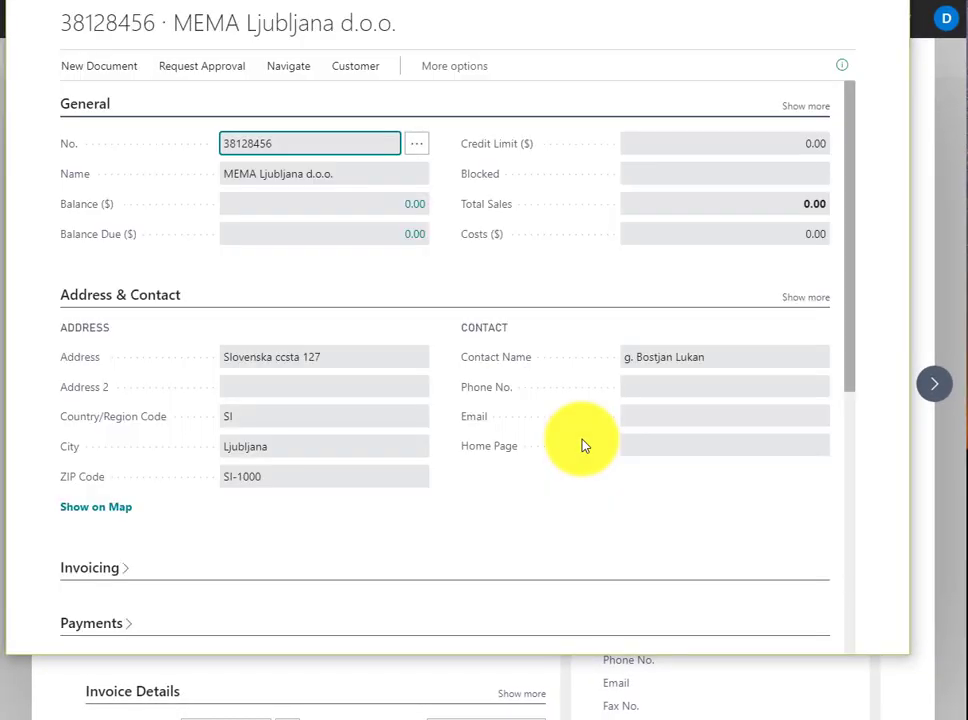
# Show the details pane with picture and sales history on the separate customer card, and hide it again
pyautogui.click(839, 70)
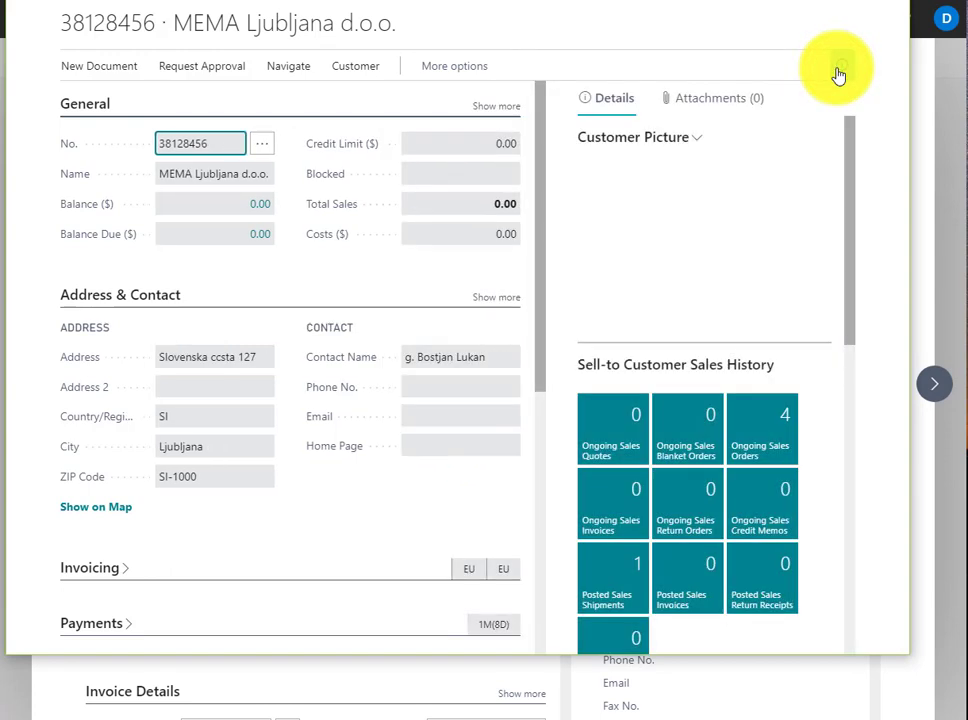
pyautogui.click(839, 70)
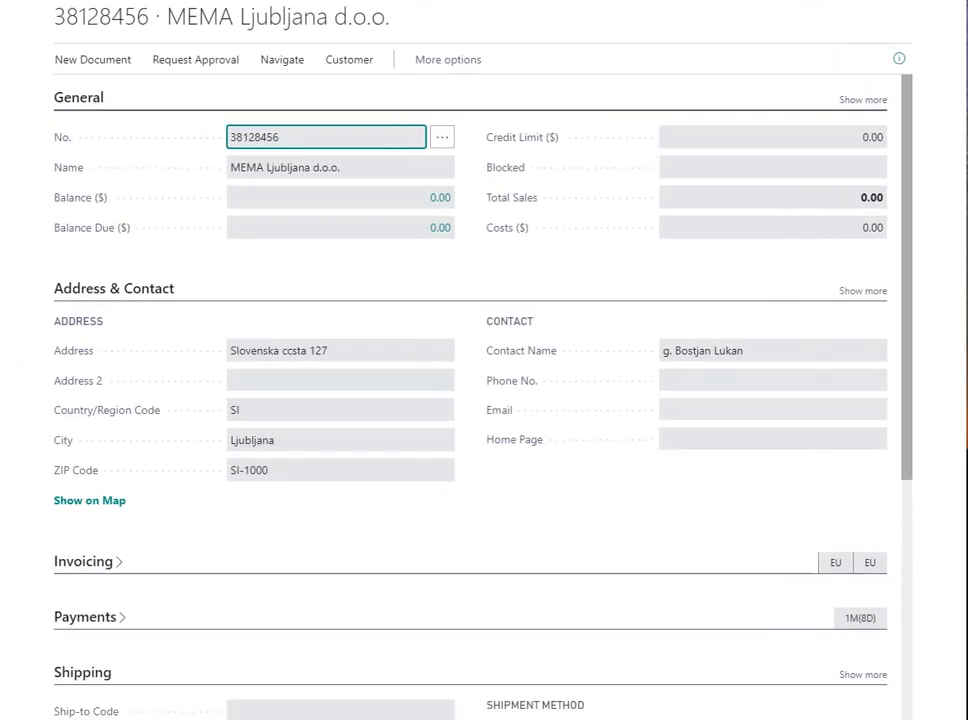
# Switch from the customer card window back to the sales order window and return to the sales orders list
pyautogui.click(3, 152)
pyautogui.click(70, 236)
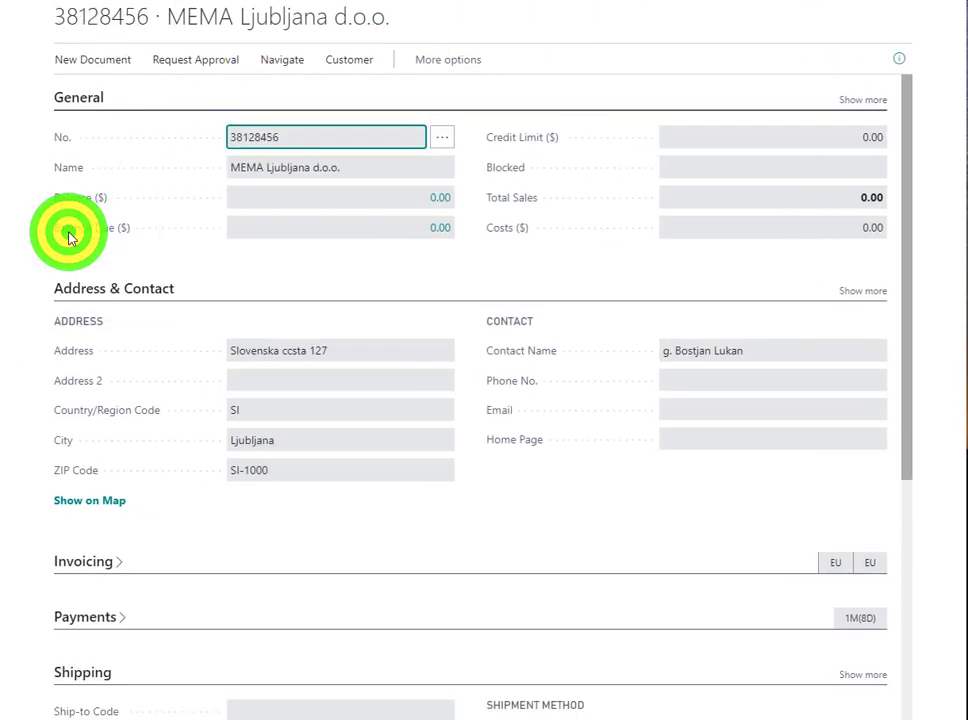
pyautogui.click(3, 152)
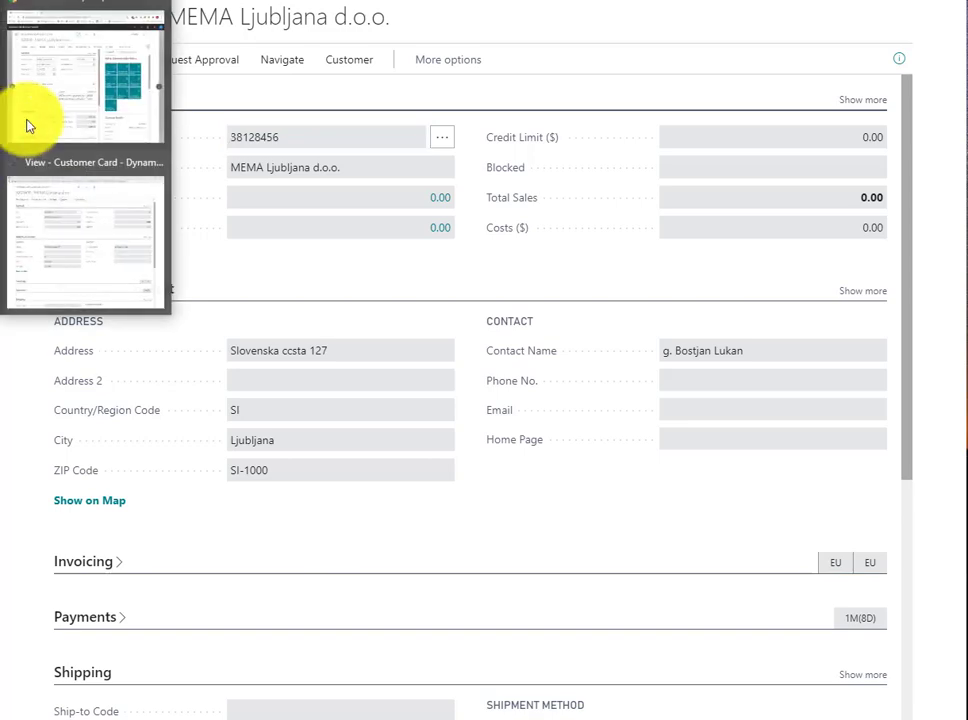
pyautogui.click(76, 86)
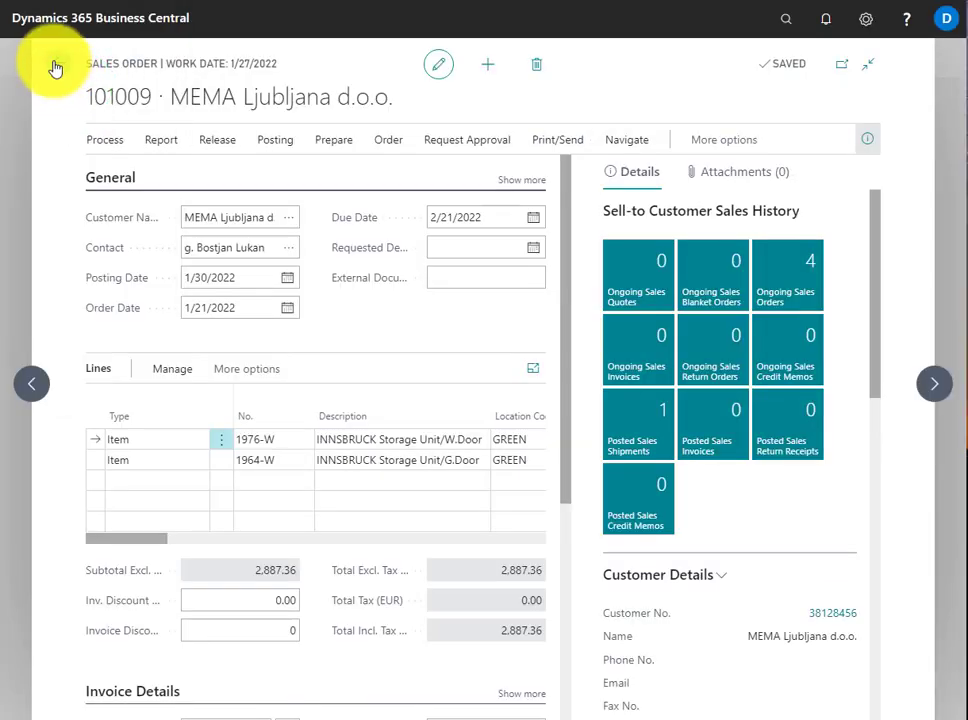
pyautogui.click(55, 65)
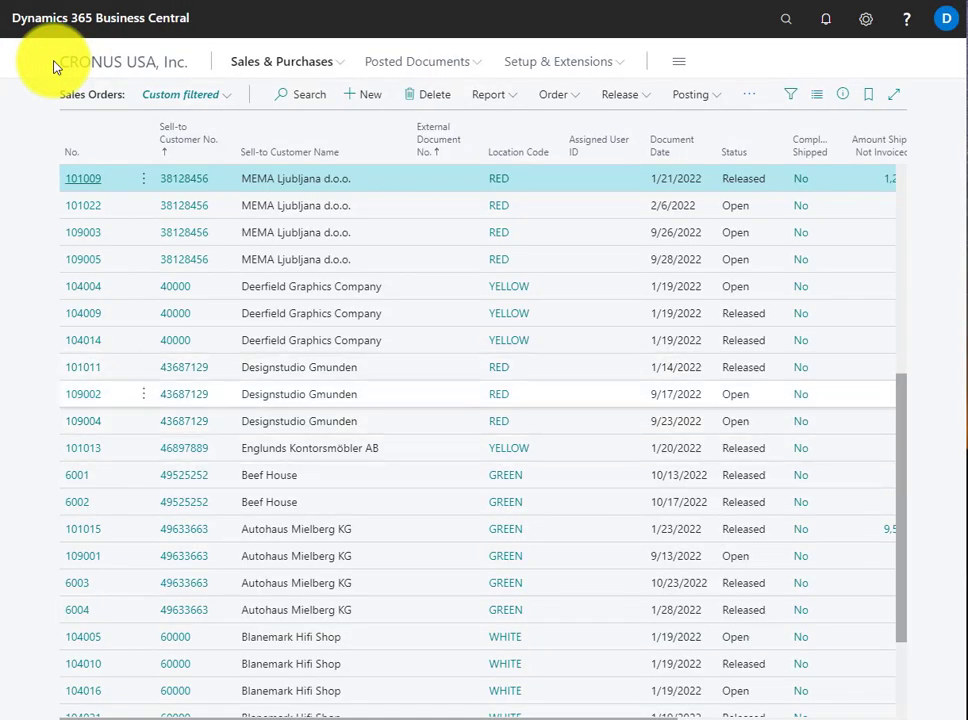